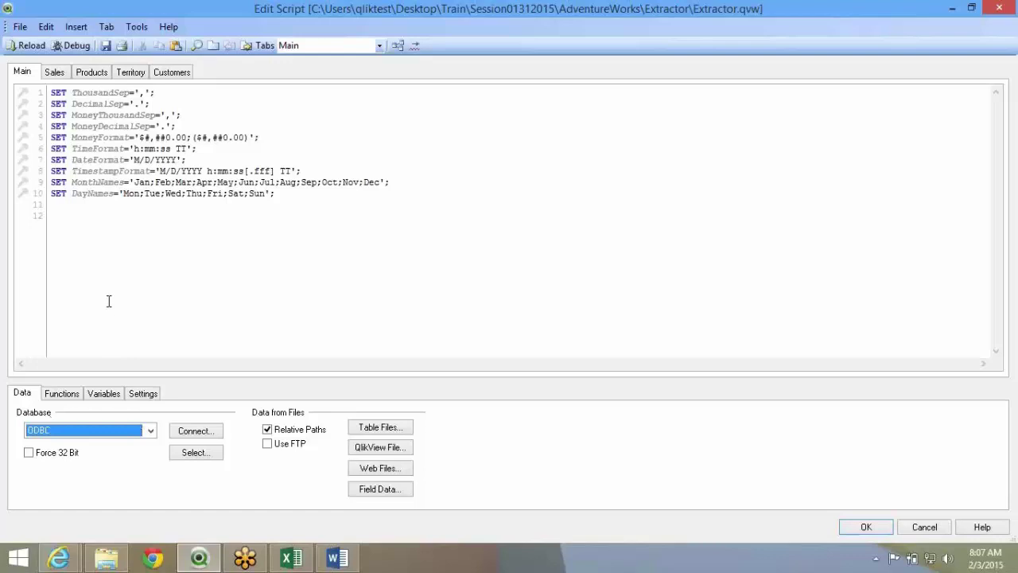
Open the Database type dropdown in the Data tab, listing ODBC, OLE DB and QvsAdminDataProvider.dll (64).
{"action": "left_click", "coordinate": [96, 432]}
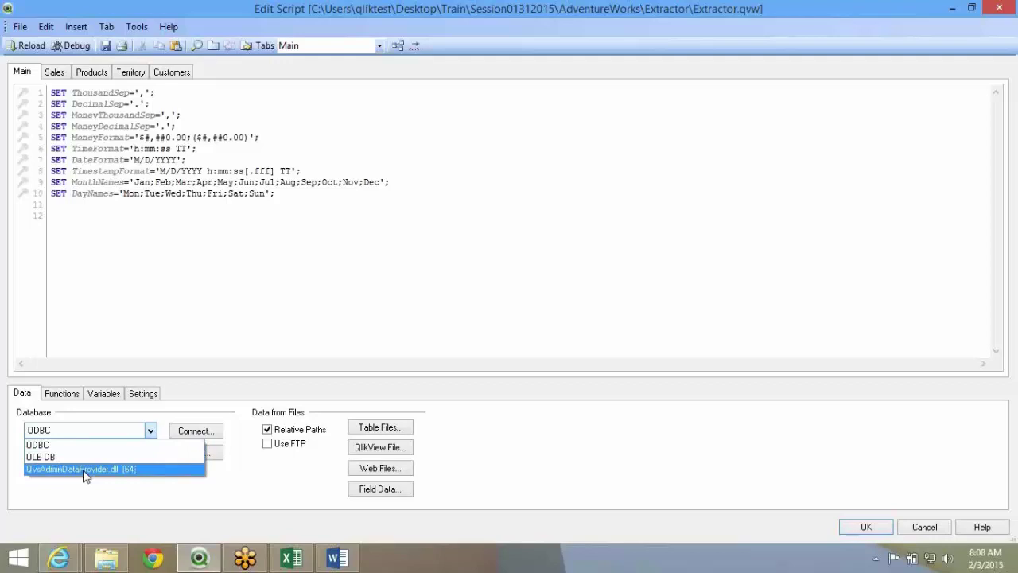
Try QvsAdminDataProvider.dll (64), then set the database type back to ODBC and return to script line 12.
{"action": "left_click", "coordinate": [102, 469]}
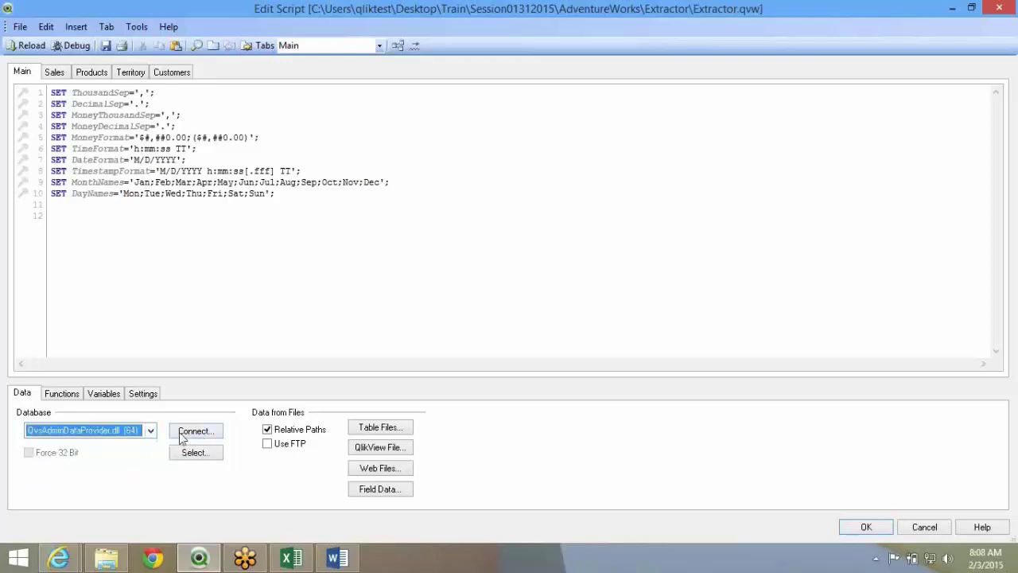
{"action": "left_click", "coordinate": [120, 432]}
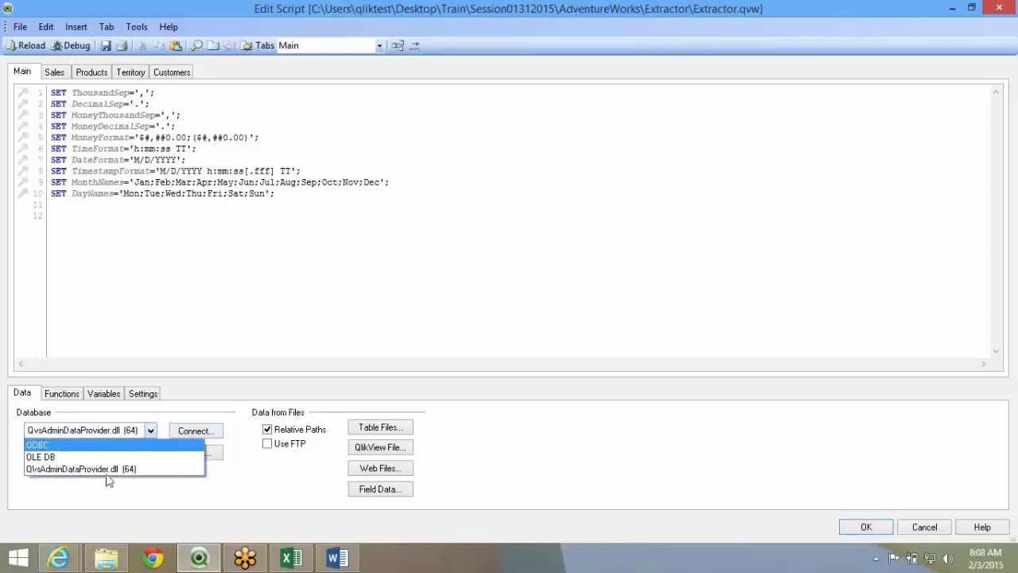
{"action": "left_click", "coordinate": [71, 446]}
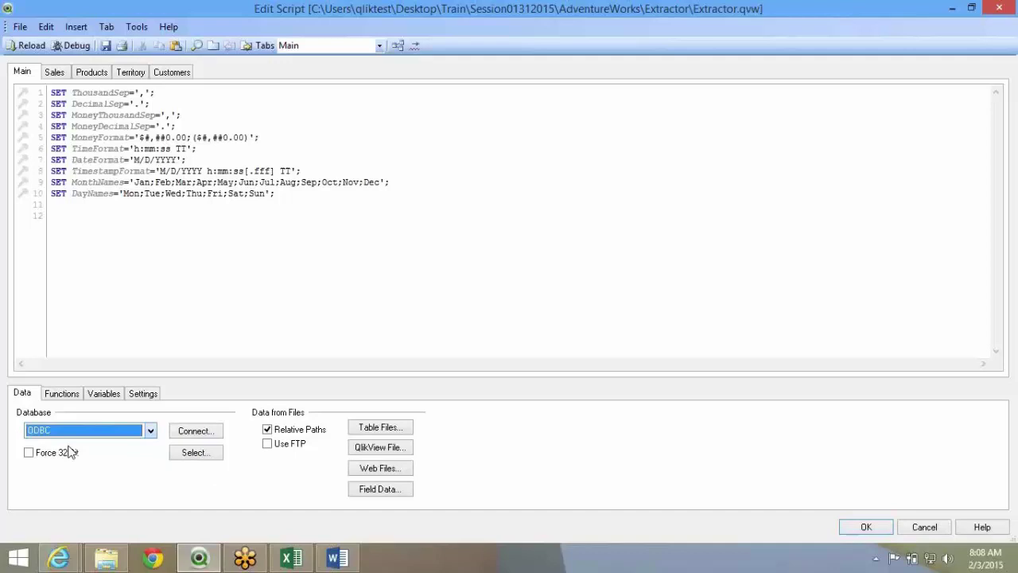
{"action": "left_click", "coordinate": [65, 431]}
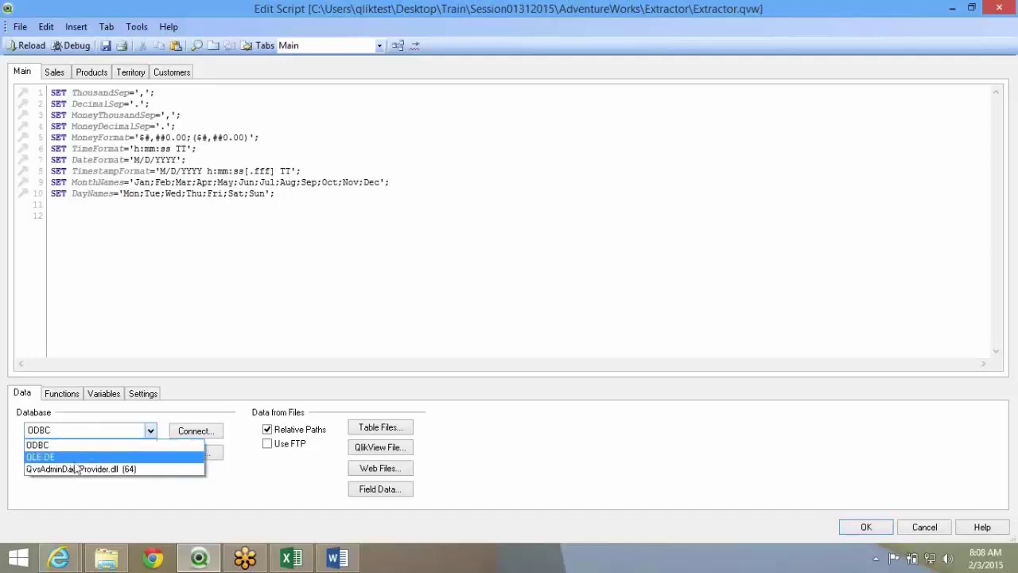
{"action": "left_click", "coordinate": [77, 445]}
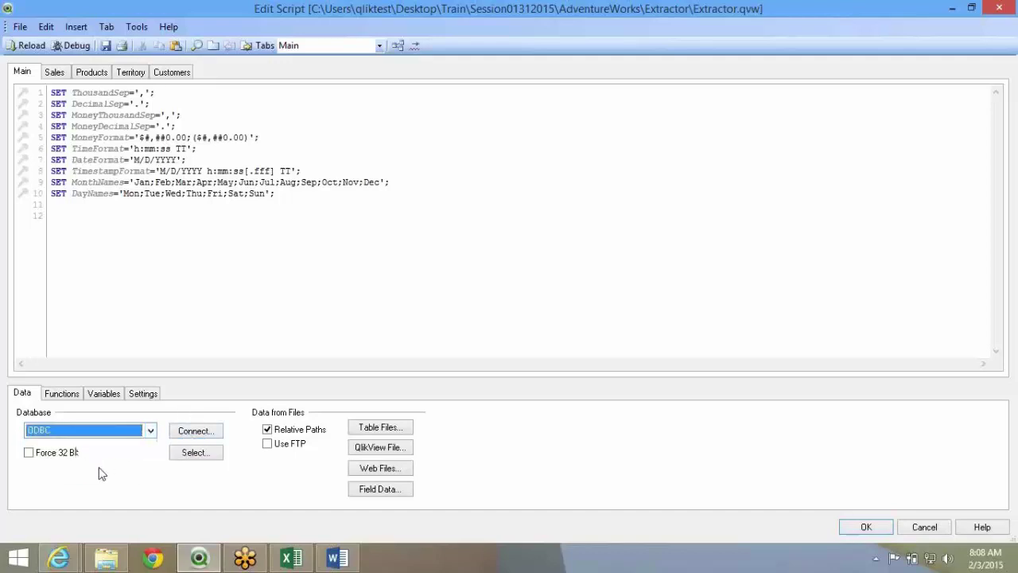
{"action": "left_click", "coordinate": [68, 433]}
{"action": "left_click", "coordinate": [76, 443]}
{"action": "left_click", "coordinate": [194, 254]}
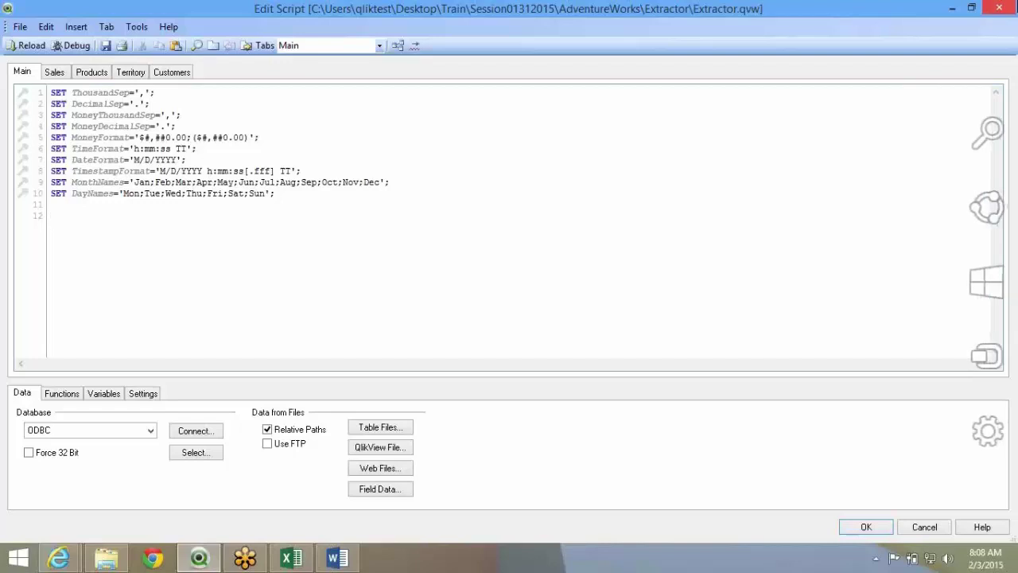
Search Windows for 'contro' and open Control Panel from the results.
{"action": "key", "text": "super+s"}
{"action": "type", "text": "control Panel"}
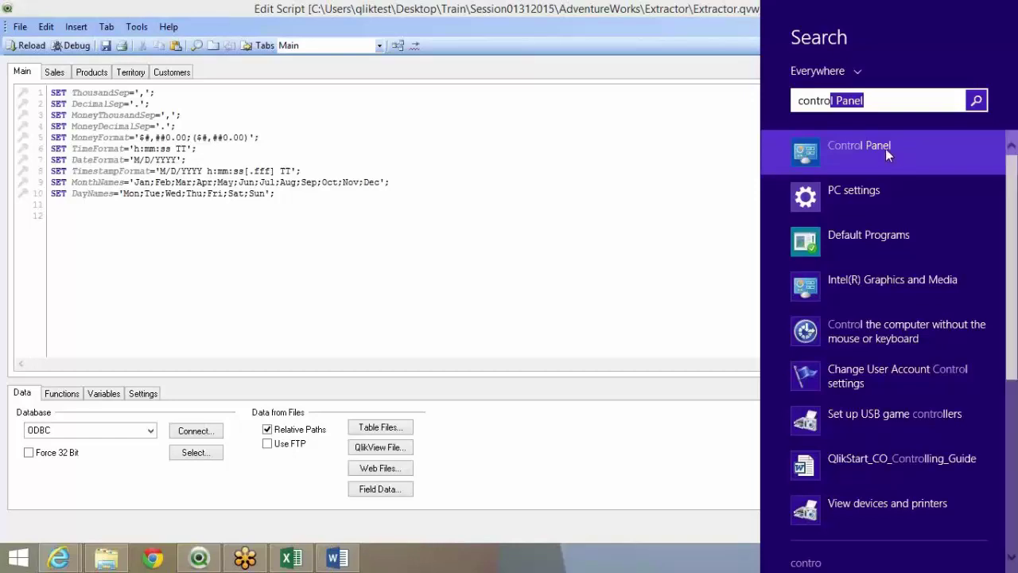
{"action": "left_click", "coordinate": [885, 149]}
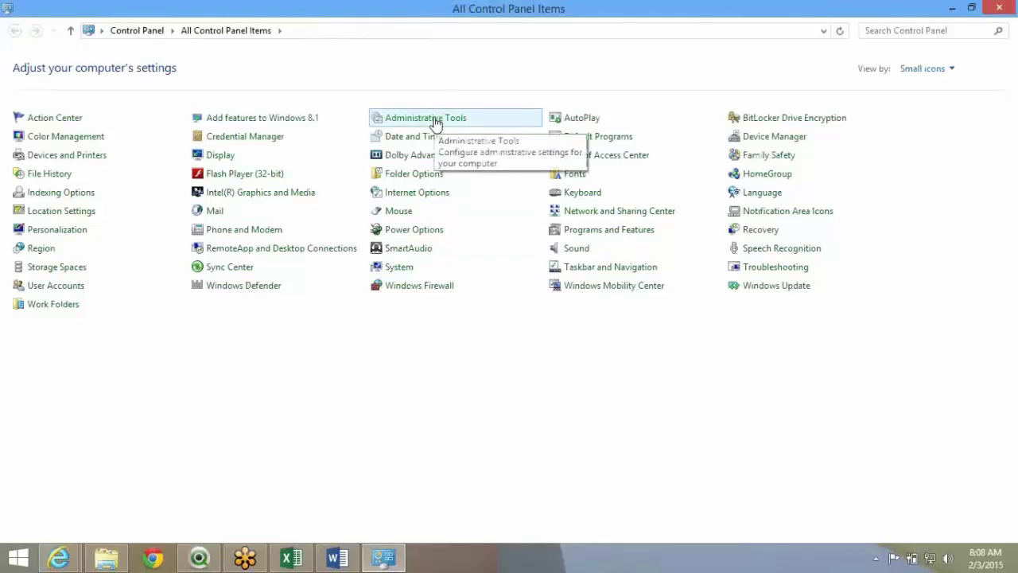
Open Administrative Tools from All Control Panel Items.
{"action": "double_click", "coordinate": [435, 120]}
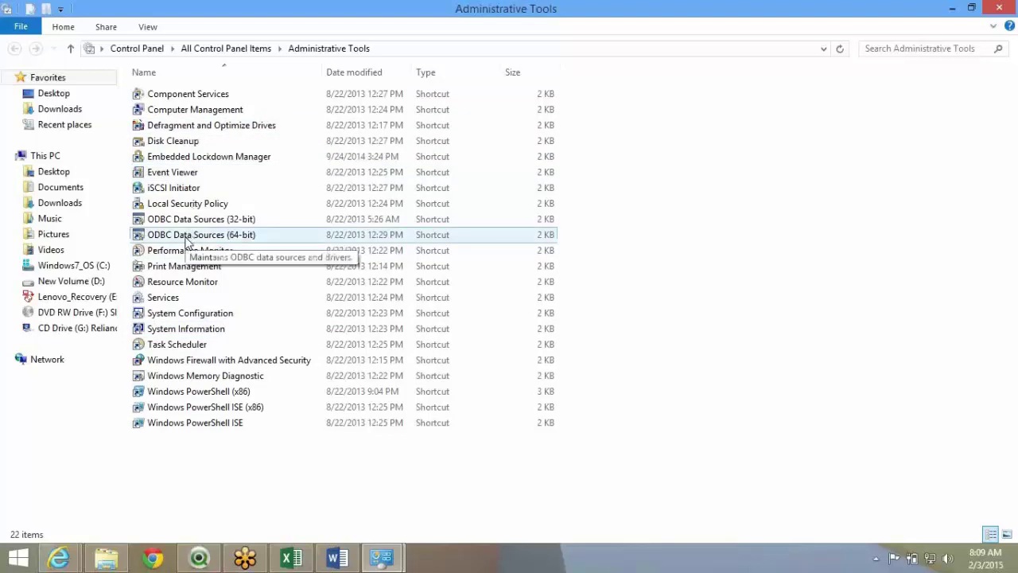
Open ODBC Data Sources (64-bit), compare User and System DSNs, and select Adventureworks and AdventureWorksDemo.
{"action": "left_click", "coordinate": [186, 240]}
{"action": "left_click", "coordinate": [205, 251]}
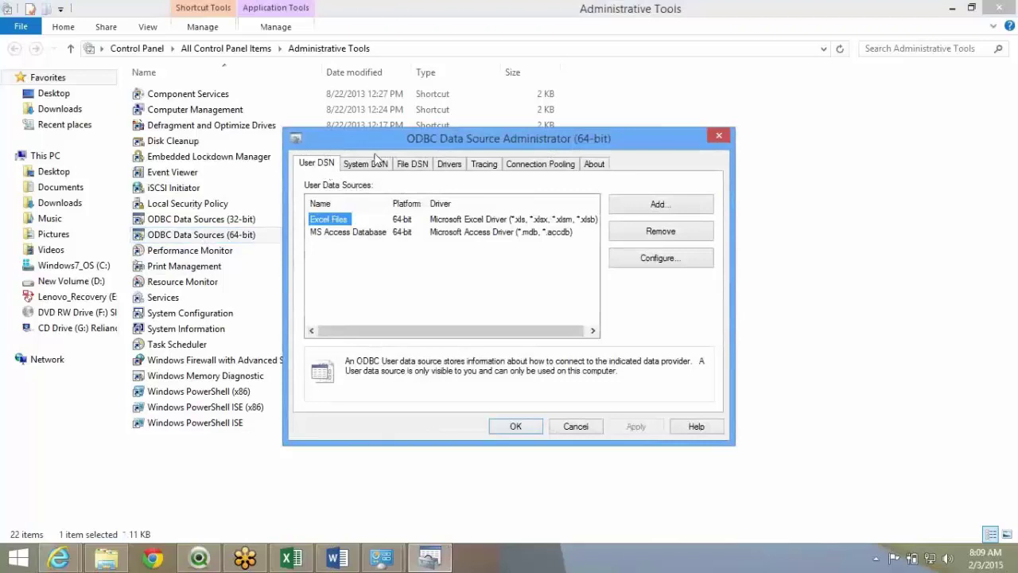
{"action": "left_click", "coordinate": [376, 165]}
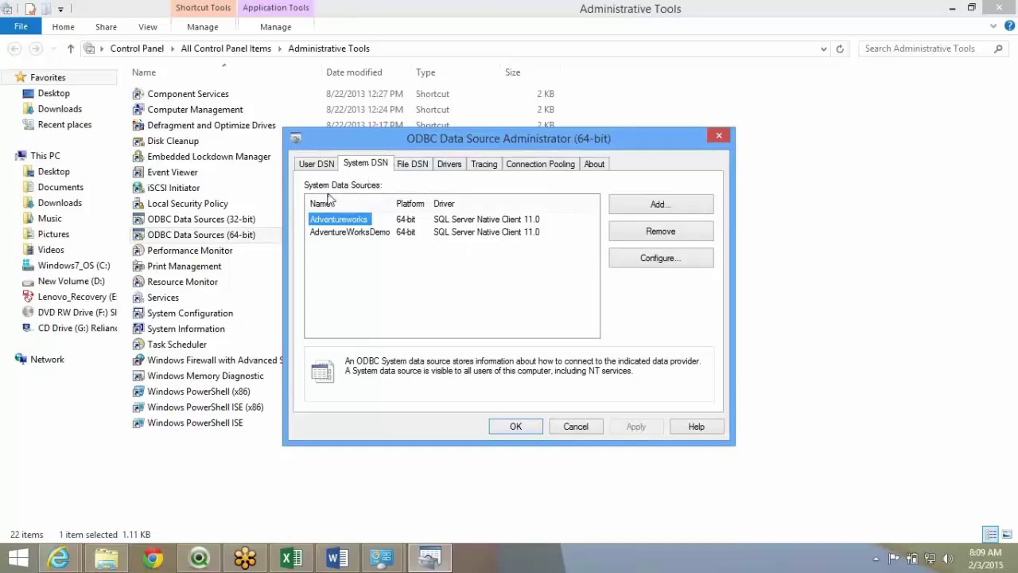
{"action": "left_click", "coordinate": [324, 172]}
{"action": "left_click", "coordinate": [372, 165]}
{"action": "left_click", "coordinate": [326, 165]}
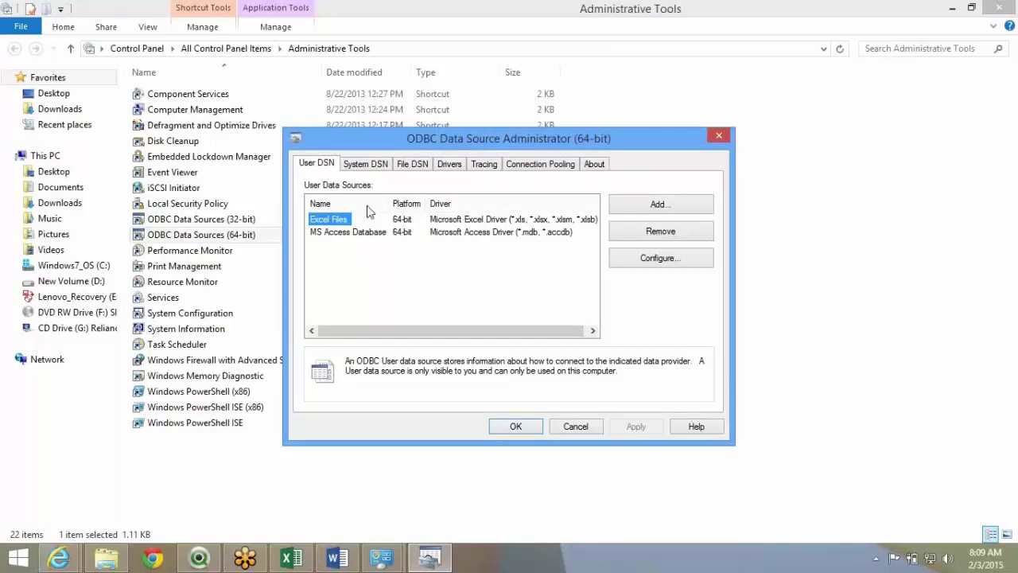
{"action": "left_click", "coordinate": [366, 164]}
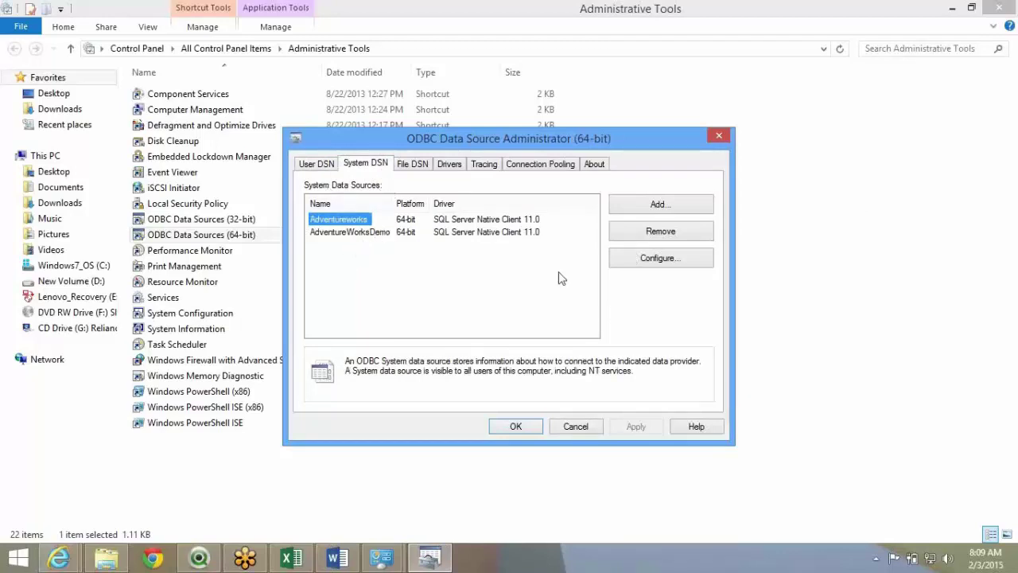
{"action": "left_click", "coordinate": [352, 232]}
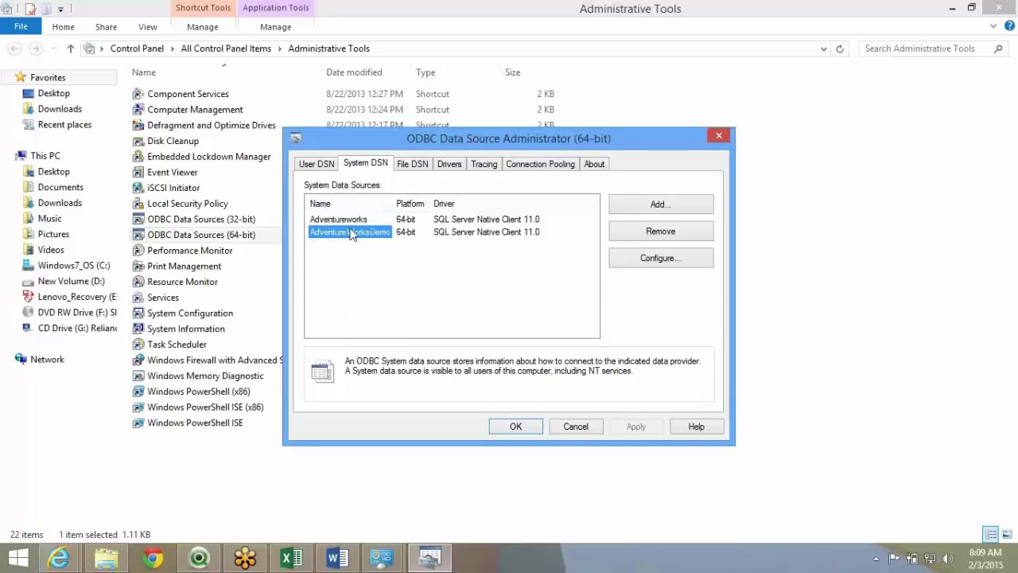
{"action": "left_click", "coordinate": [350, 225]}
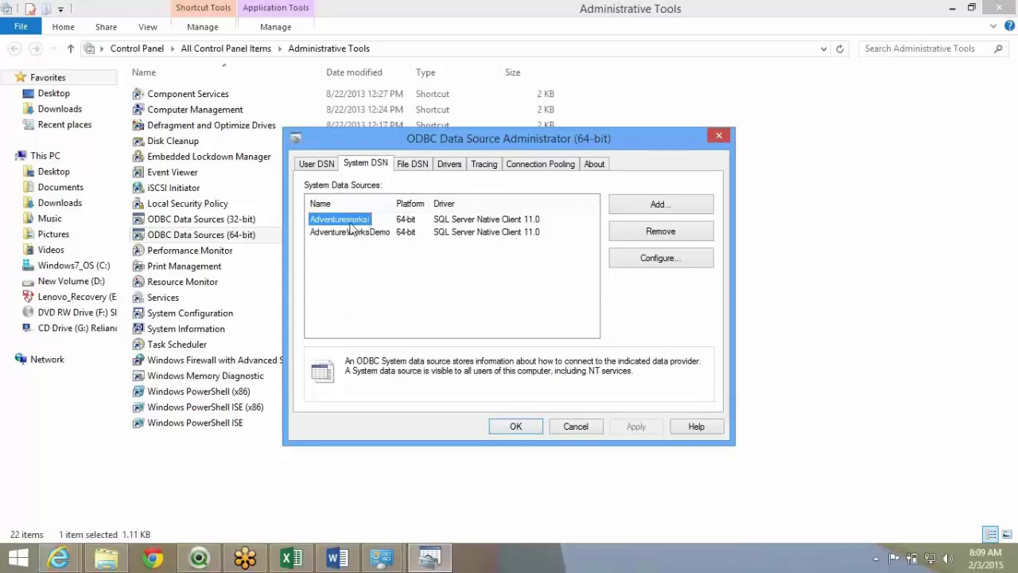
Delete the Adventureworks and AdventureWorksDemo system data sources.
{"action": "left_click", "coordinate": [642, 235]}
{"action": "key", "text": "Return"}
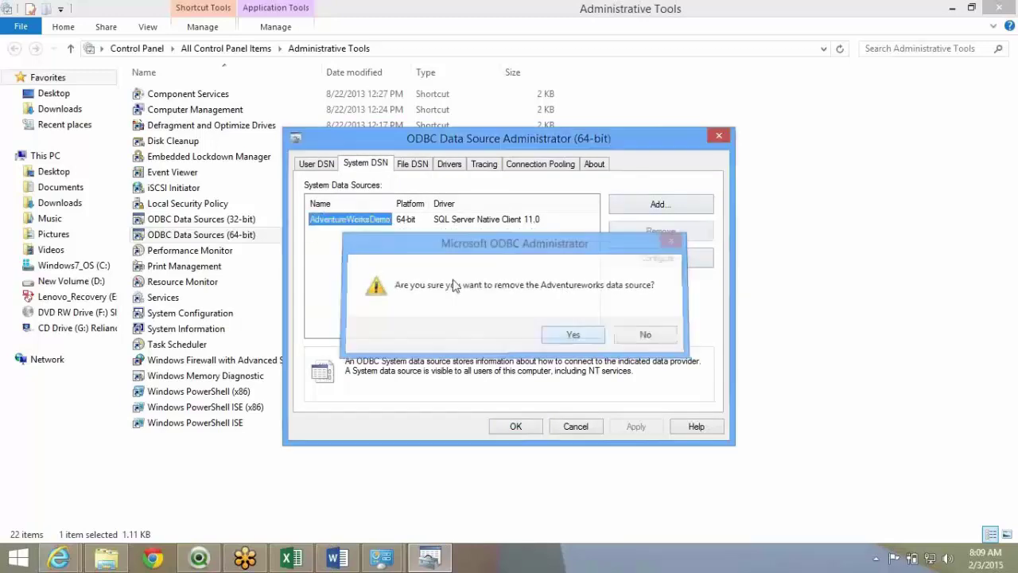
{"action": "left_click", "coordinate": [661, 231]}
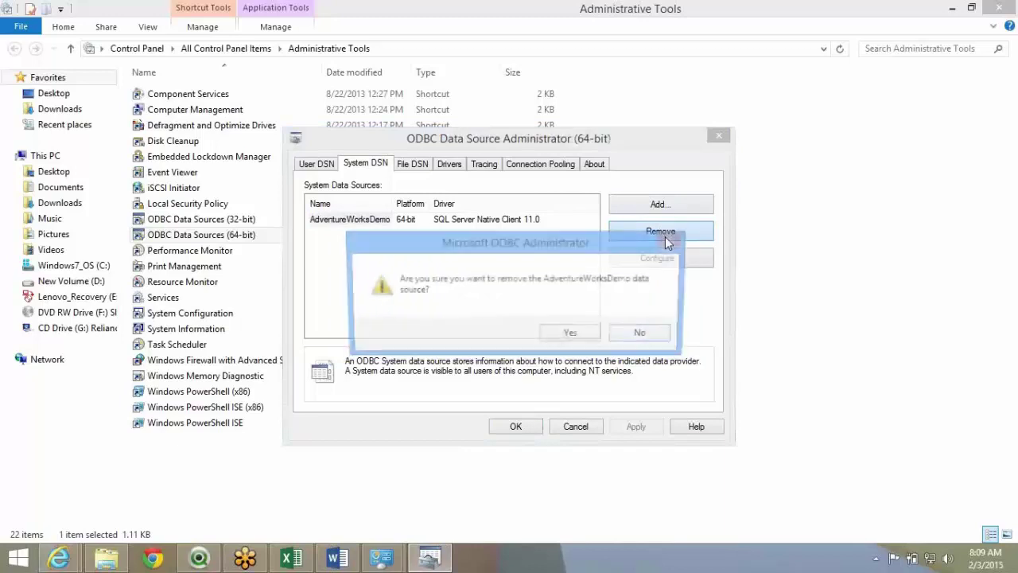
{"action": "left_click", "coordinate": [576, 334]}
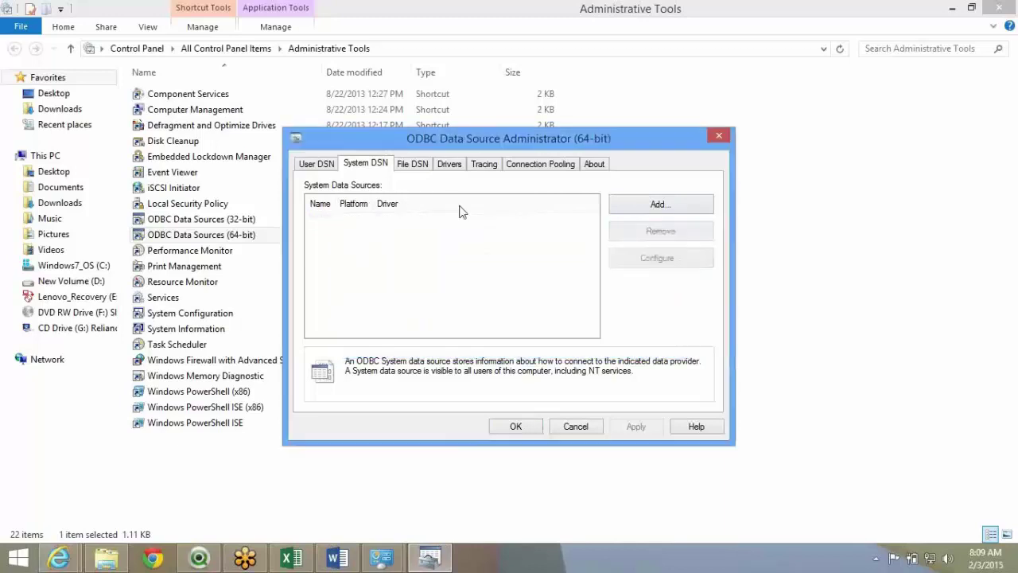
Reopen the 64-bit ODBC administrator on its empty System DSN tab, then start and cancel adding a source.
{"action": "left_click", "coordinate": [589, 428]}
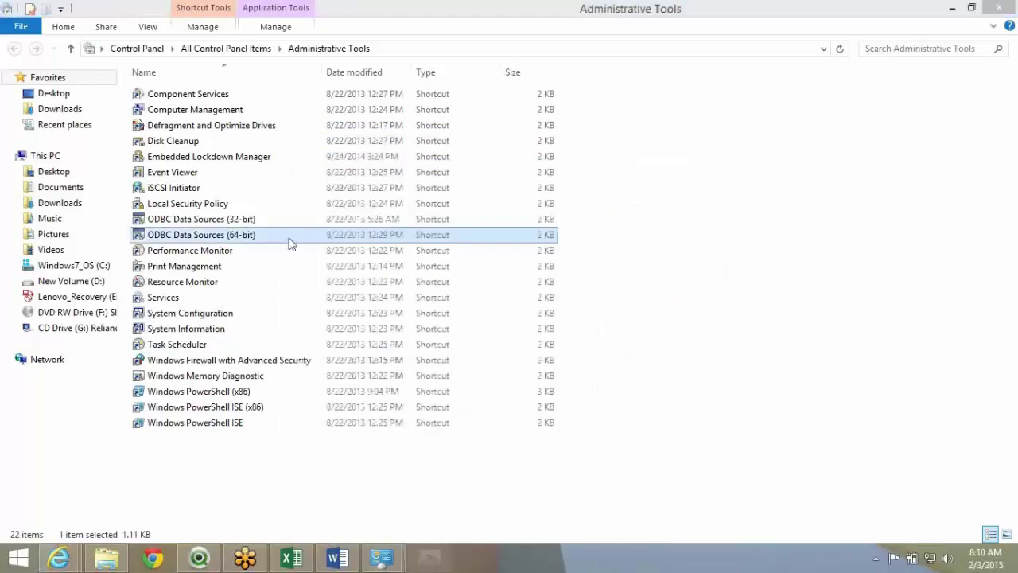
{"action": "double_click", "coordinate": [295, 239]}
{"action": "left_click", "coordinate": [352, 163]}
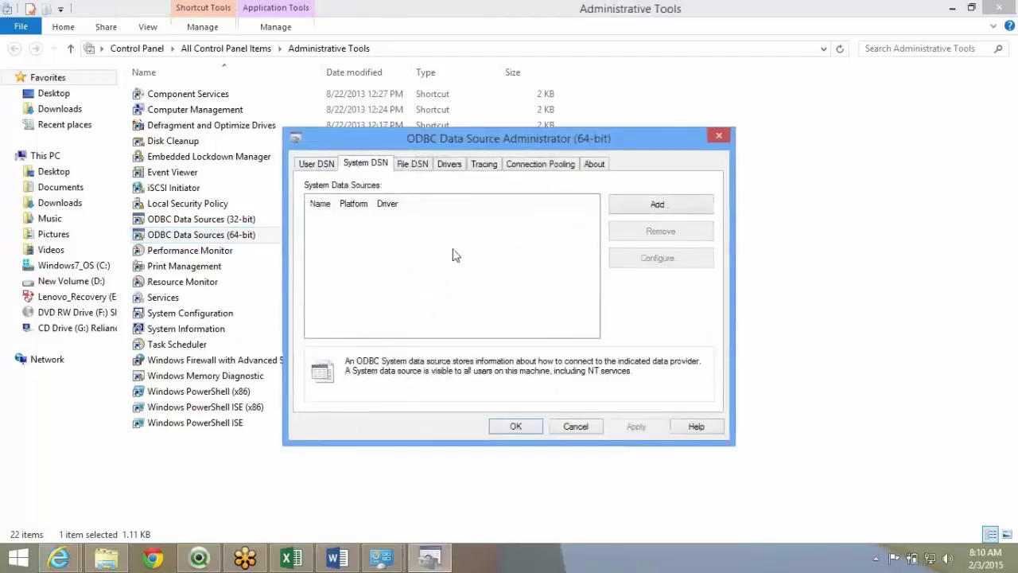
{"action": "left_click", "coordinate": [655, 213]}
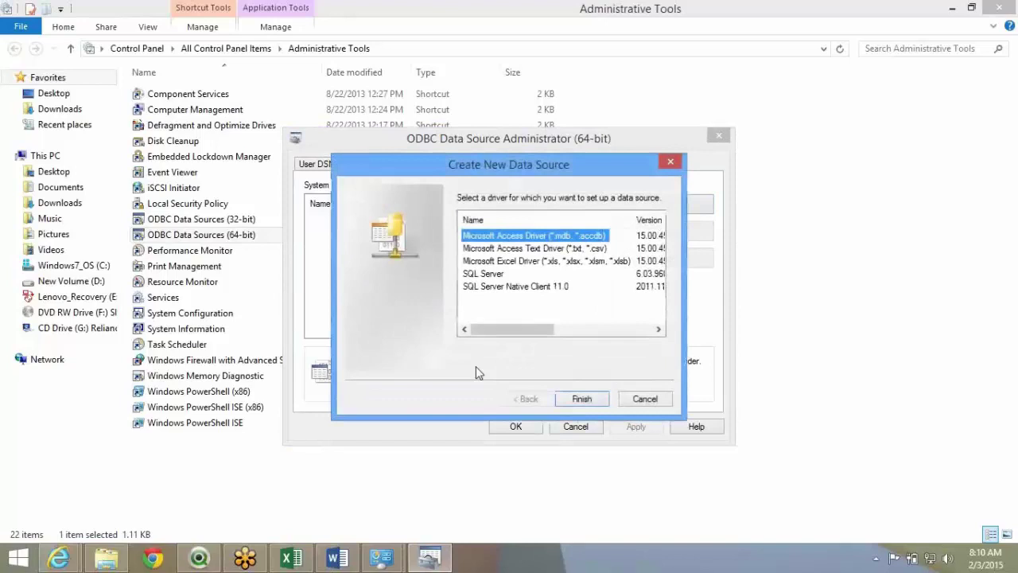
{"action": "left_click", "coordinate": [645, 397]}
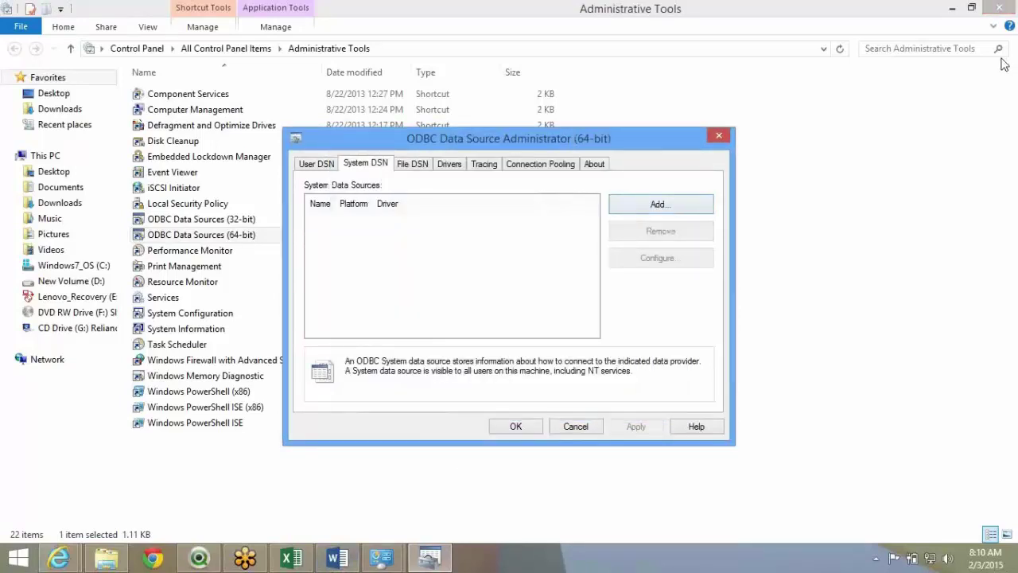
Launch SQL Server Management Studio from Windows Search by typing 's'.
{"action": "mouse_move", "coordinate": [1015, 50]}
{"action": "left_click", "coordinate": [986, 131]}
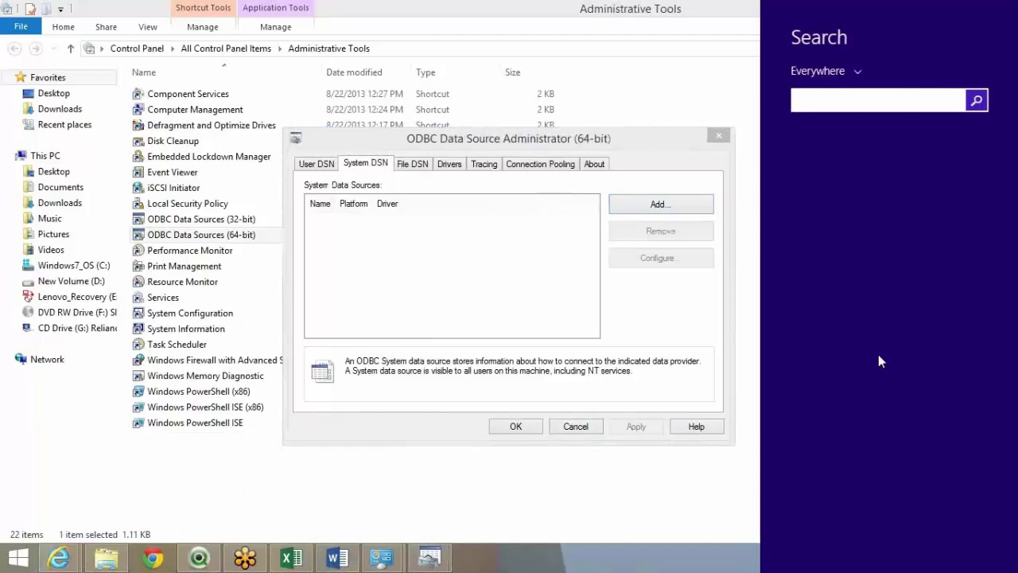
{"action": "type", "text": "s"}
{"action": "key", "text": "Return"}
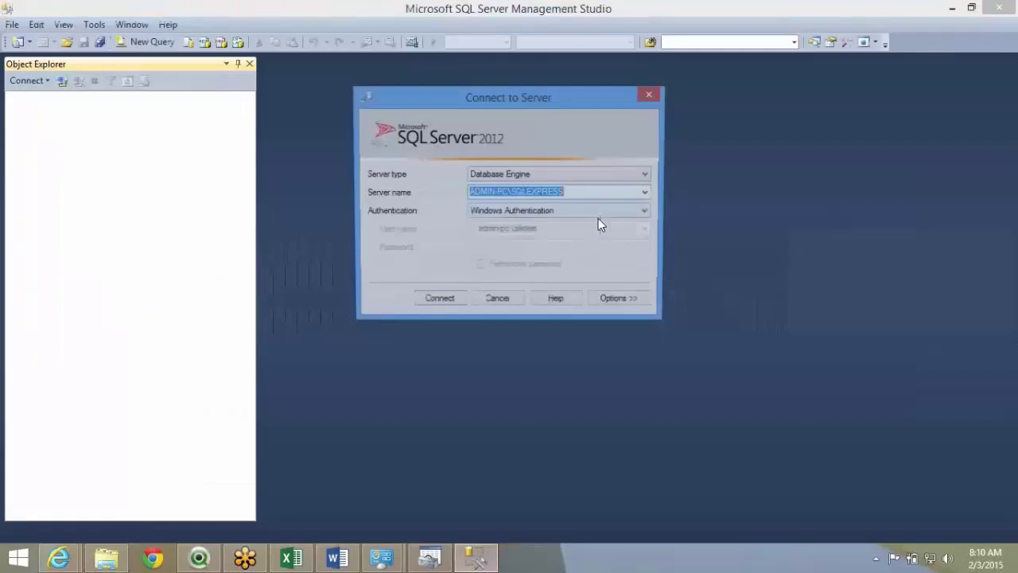
Connect to the SQLEXPRESS Database Engine server with Windows Authentication.
{"action": "left_click", "coordinate": [532, 192]}
{"action": "left_click", "coordinate": [570, 175]}
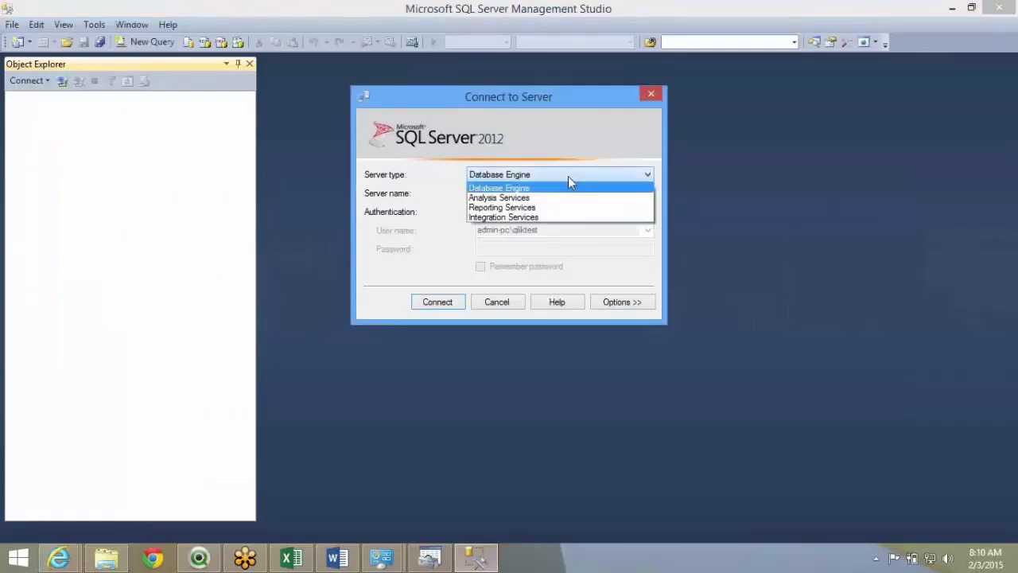
{"action": "left_click", "coordinate": [557, 155]}
{"action": "double_click", "coordinate": [580, 193]}
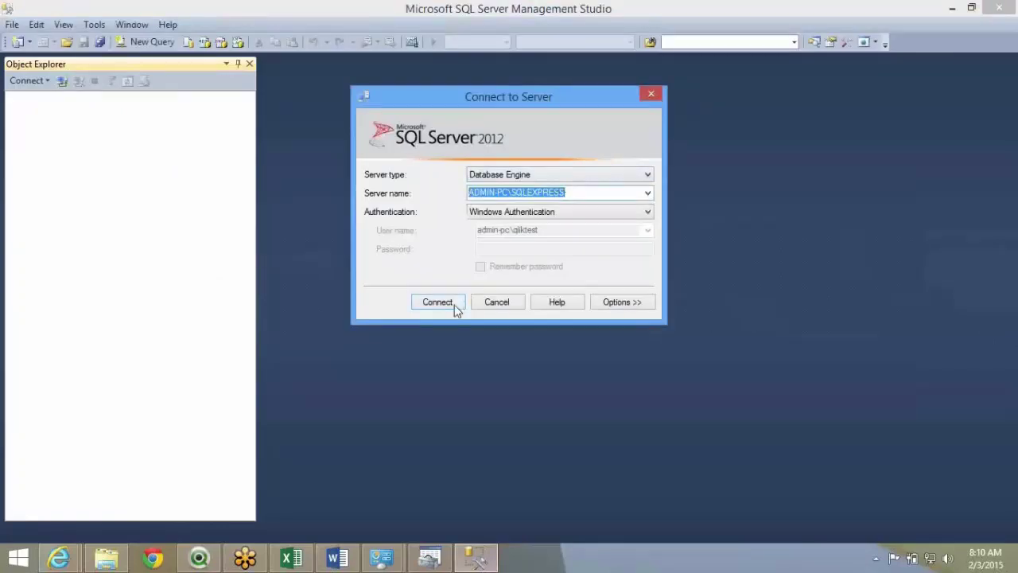
{"action": "left_click", "coordinate": [456, 308]}
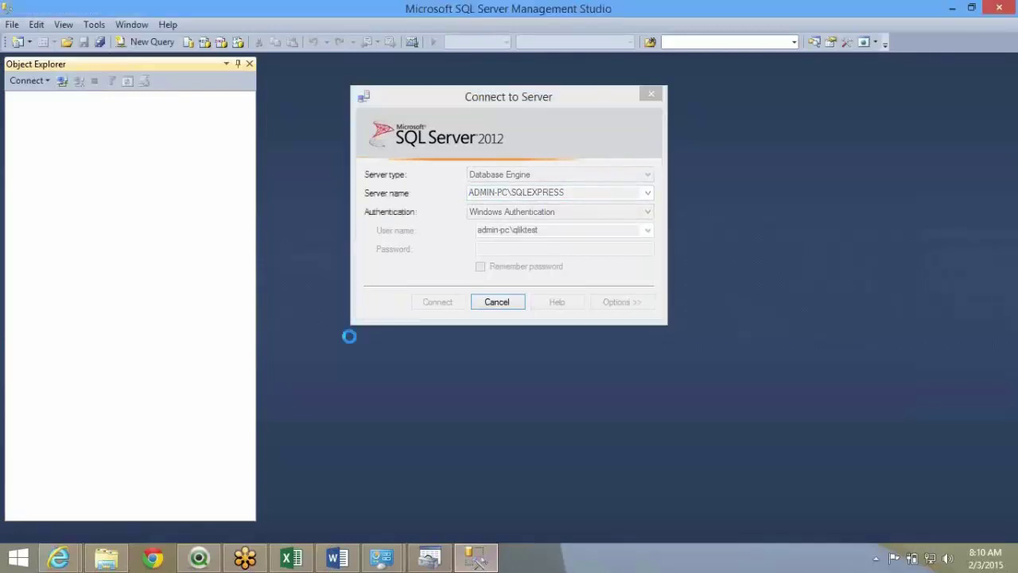
Expand Databases > AdventureWorks2012 > Tables and scroll through the table list.
{"action": "left_click", "coordinate": [28, 112]}
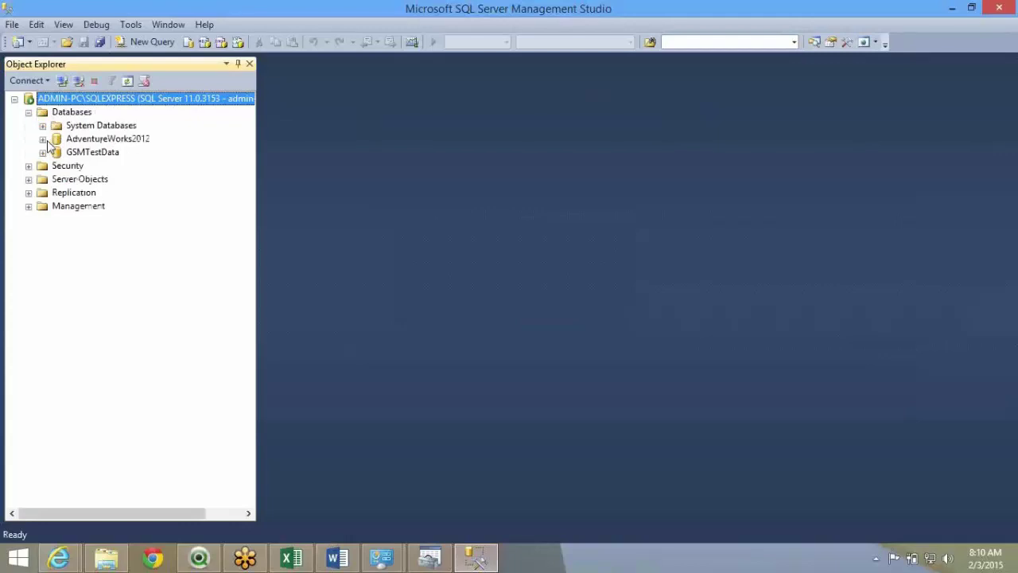
{"action": "left_click", "coordinate": [43, 139]}
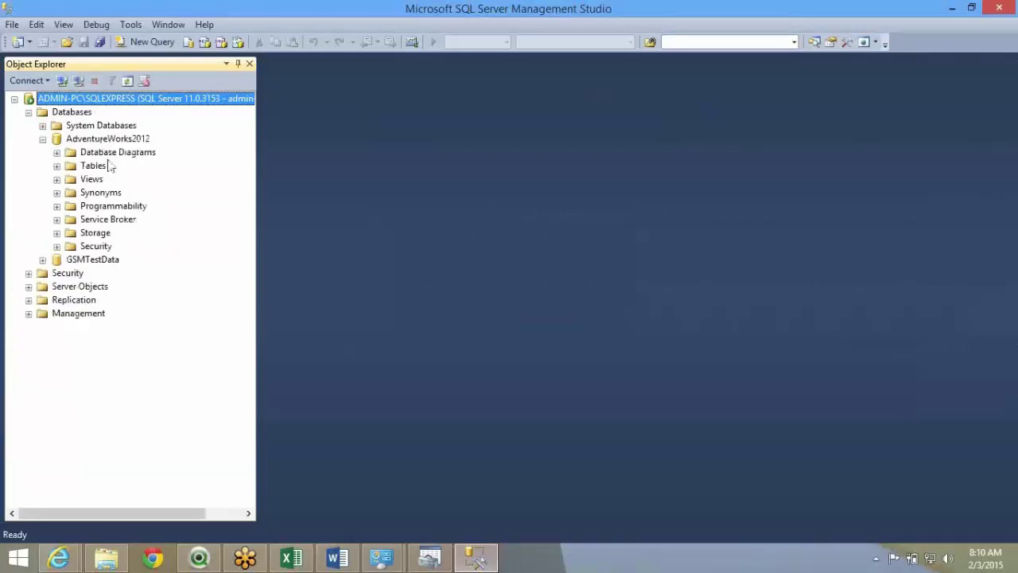
{"action": "left_click", "coordinate": [57, 165]}
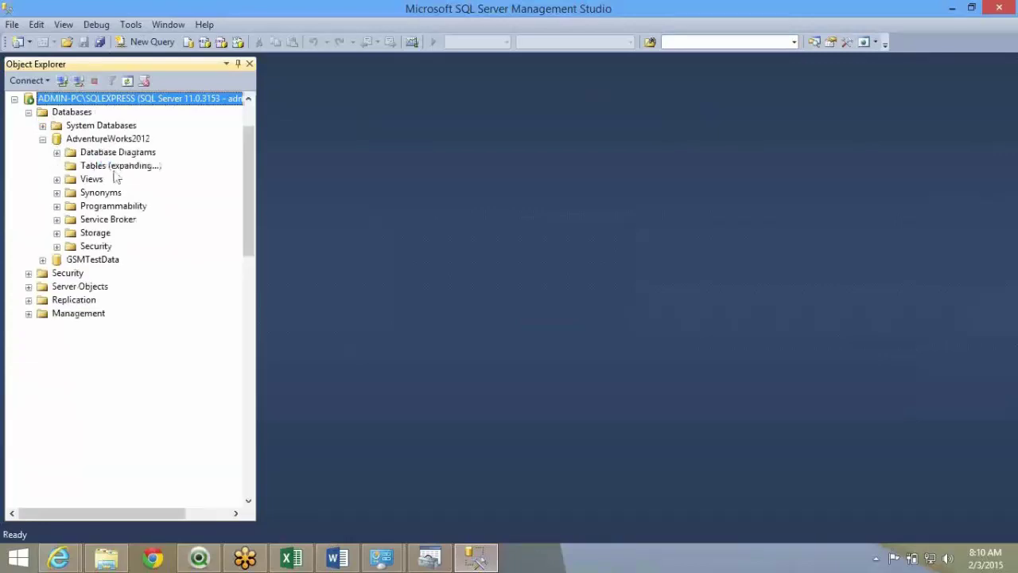
{"action": "left_click", "coordinate": [120, 192]}
{"action": "scroll", "coordinate": [151, 322], "scroll_direction": "down", "scroll_amount": 7}
{"action": "key", "text": "Page_Down"}
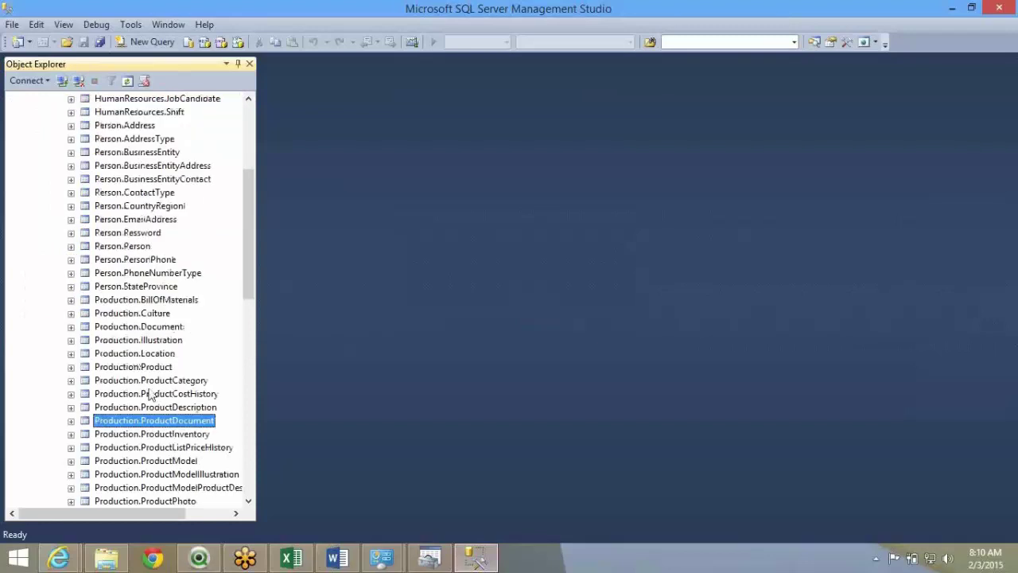
{"action": "scroll", "coordinate": [151, 392], "scroll_direction": "down", "scroll_amount": 5}
Run Select Top 1000 Rows on the Sales.SalesOrderHeader table.
{"action": "left_click", "coordinate": [151, 380]}
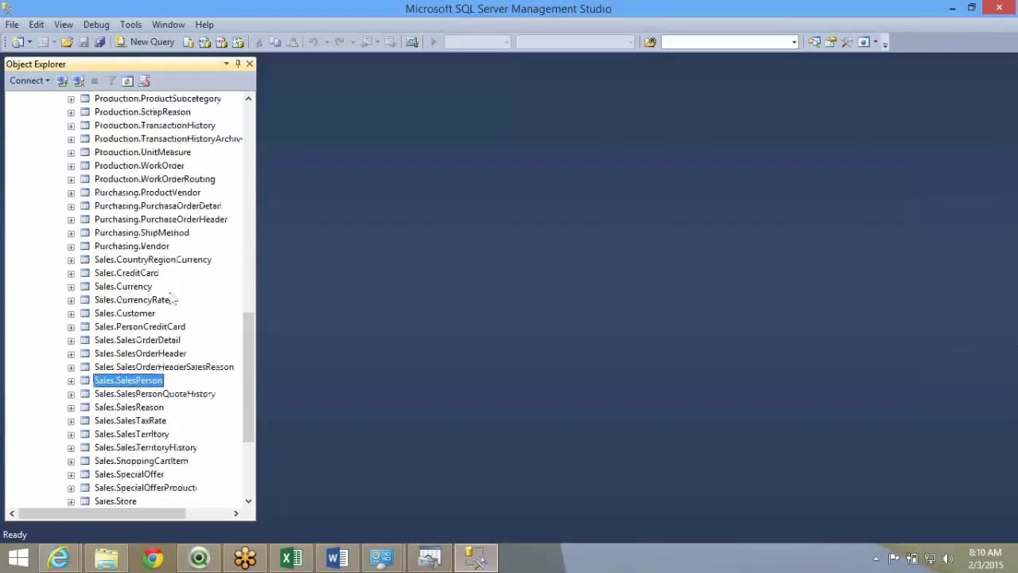
{"action": "scroll", "coordinate": [167, 318], "scroll_direction": "up", "scroll_amount": 15}
{"action": "scroll", "coordinate": [171, 278], "scroll_direction": "down", "scroll_amount": 14}
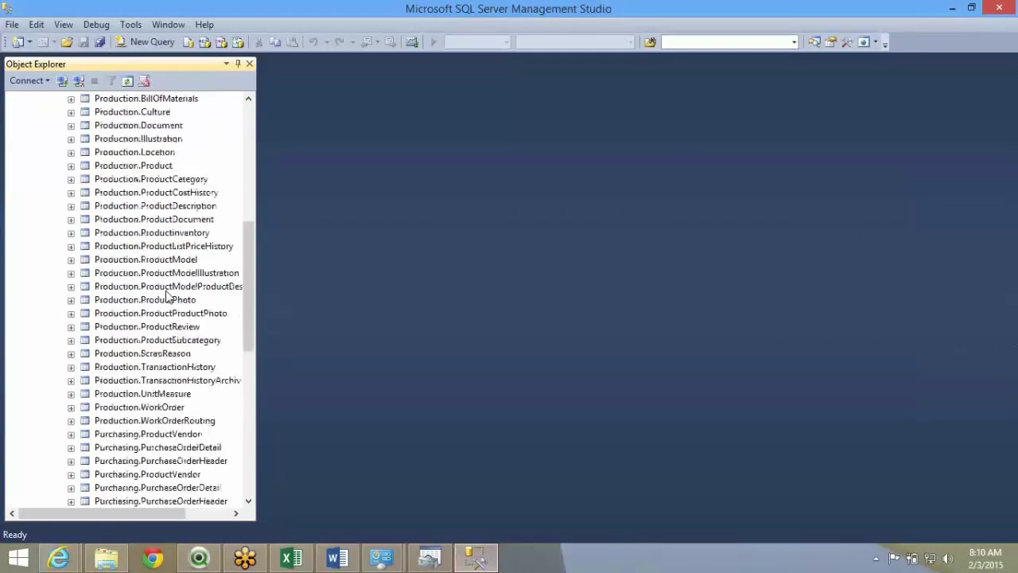
{"action": "left_click", "coordinate": [164, 264]}
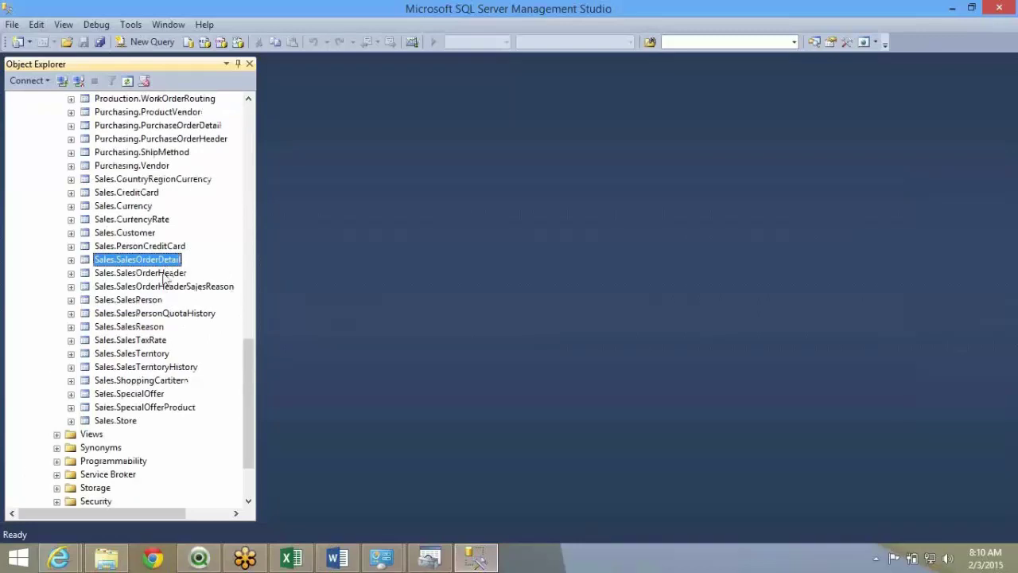
{"action": "right_click", "coordinate": [165, 273]}
{"action": "left_click", "coordinate": [303, 274]}
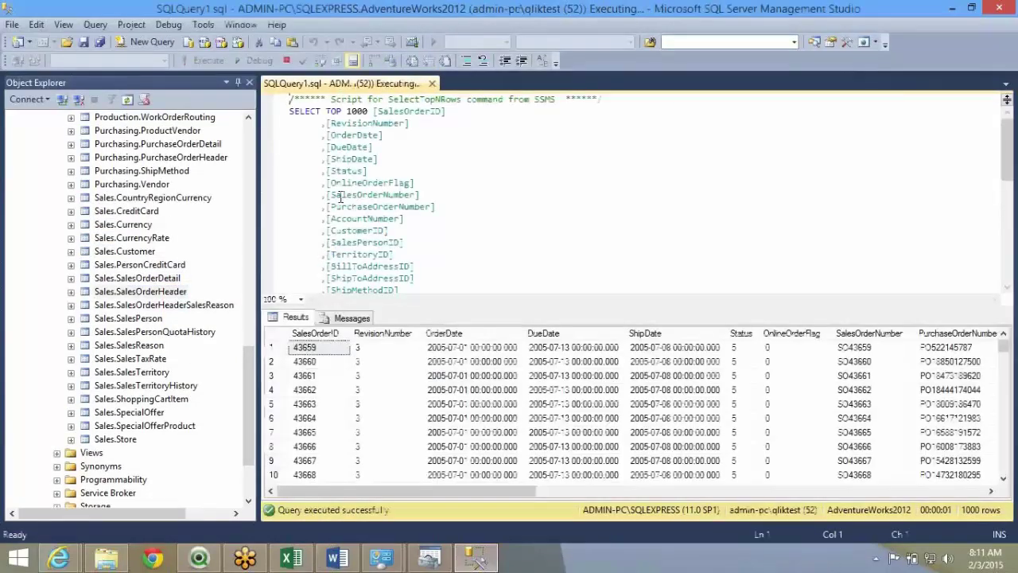
{"action": "left_click_drag", "start_coordinate": [377, 488], "coordinate": [795, 488]}
{"action": "key", "text": "Tab"}
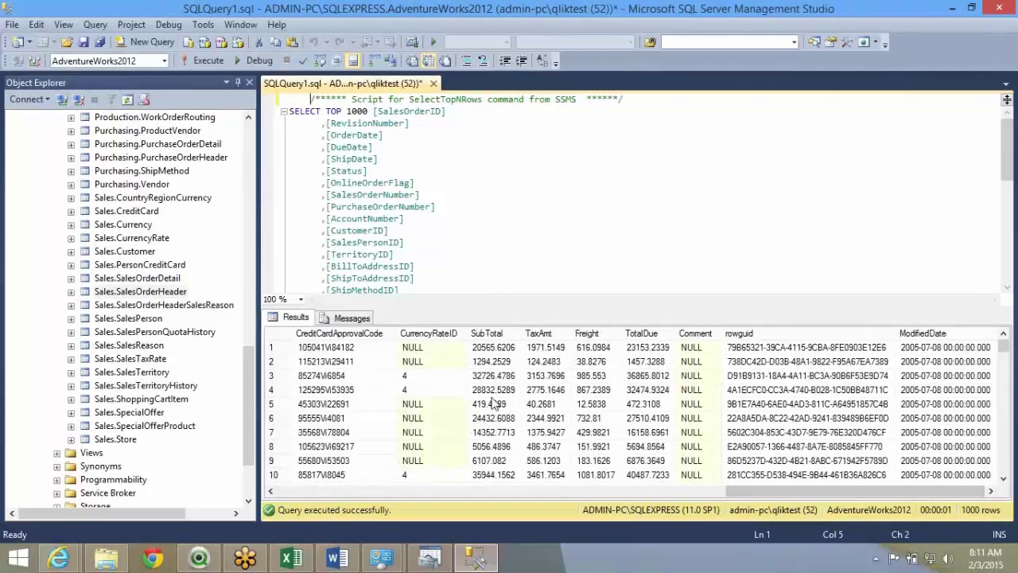
{"action": "key", "text": "Tab"}
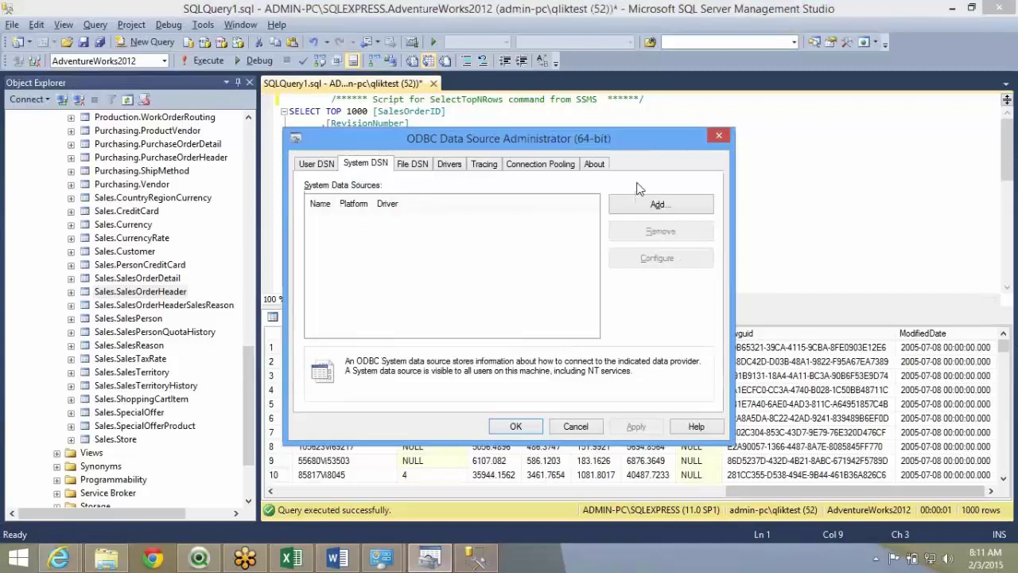
Add a system DSN with the SQL Server Native Client 11.0 driver and begin entering its name and description.
{"action": "left_click", "coordinate": [663, 206]}
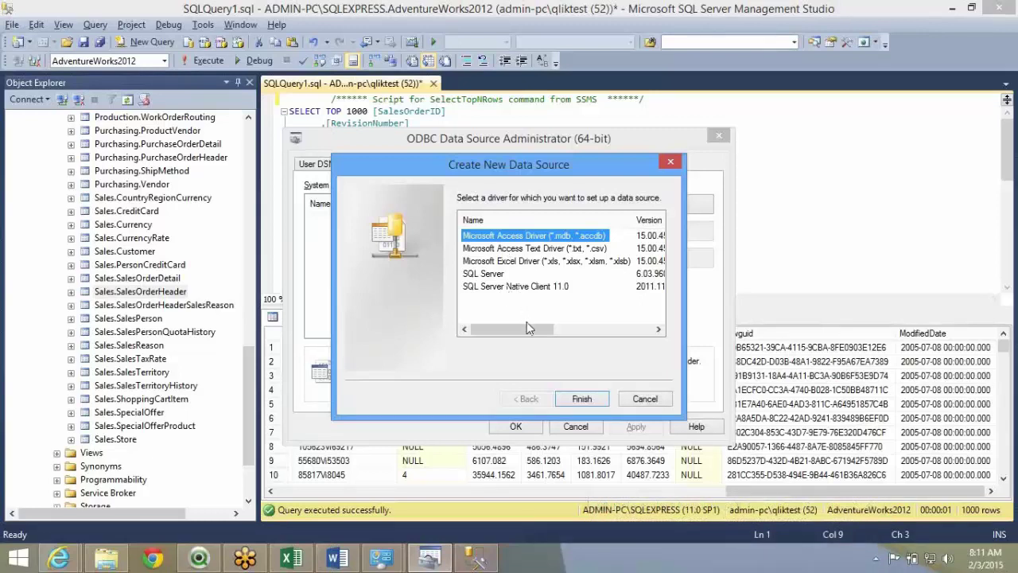
{"action": "left_click", "coordinate": [504, 288]}
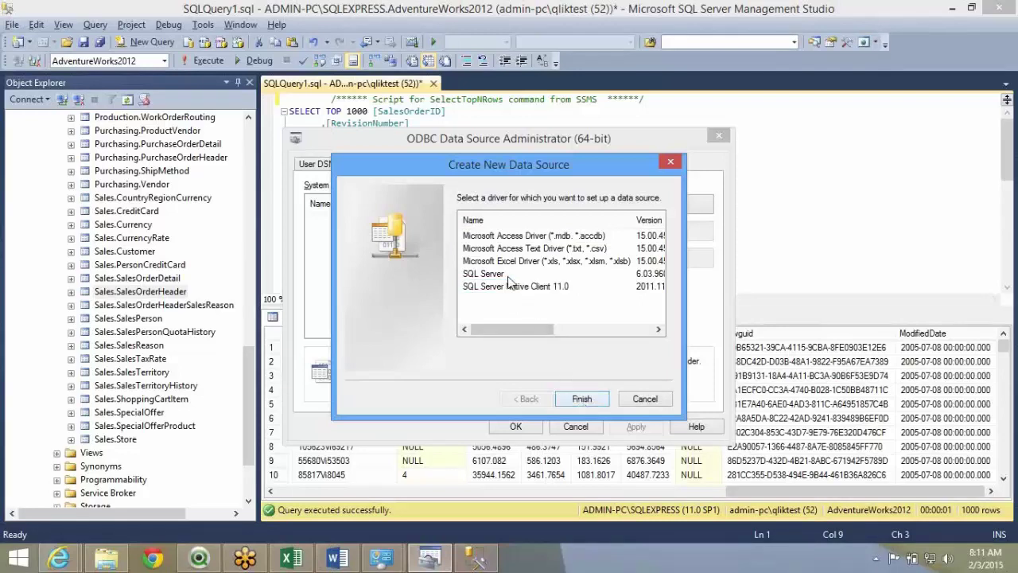
{"action": "left_click", "coordinate": [581, 398]}
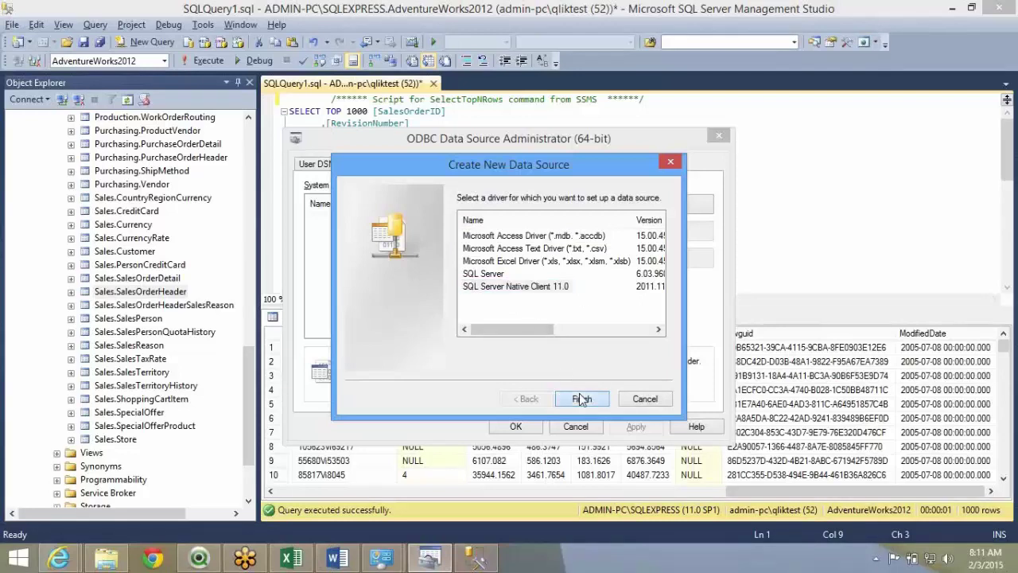
{"action": "type", "text": "Advent"}
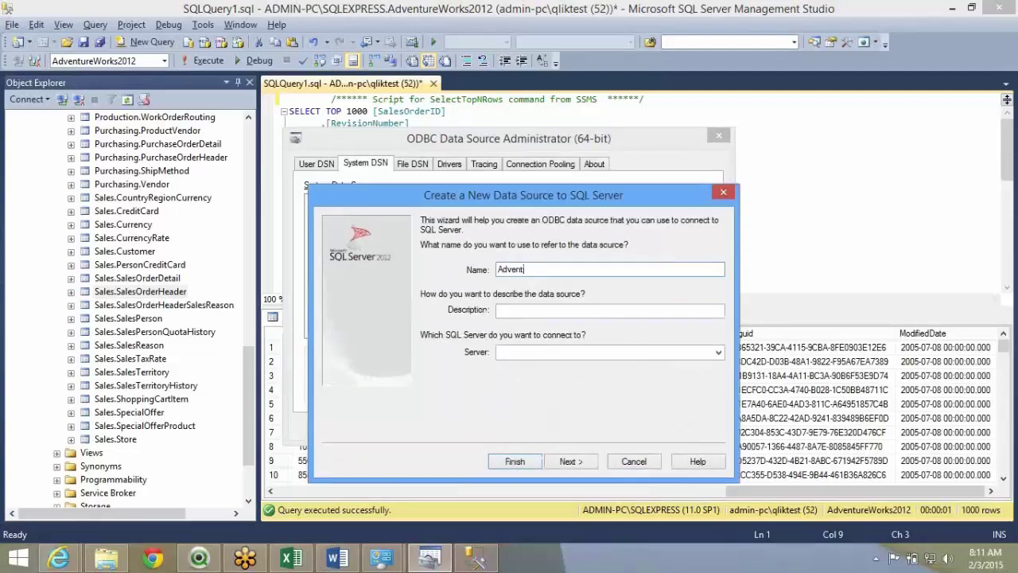
{"action": "type", "text": "ureDatabese"}
{"action": "type", "text": "Data"}
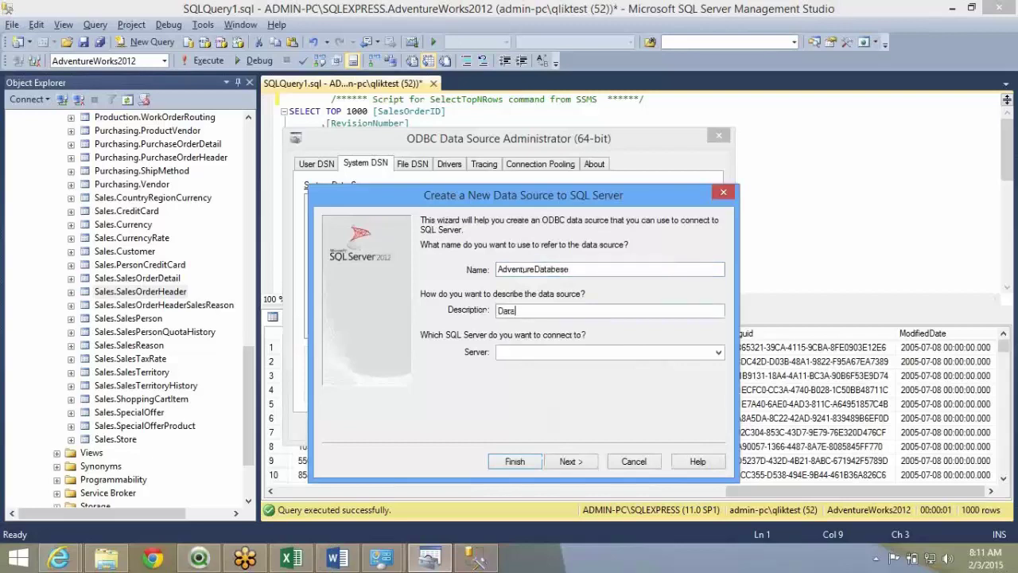
{"action": "type", "text": "base Conne"}
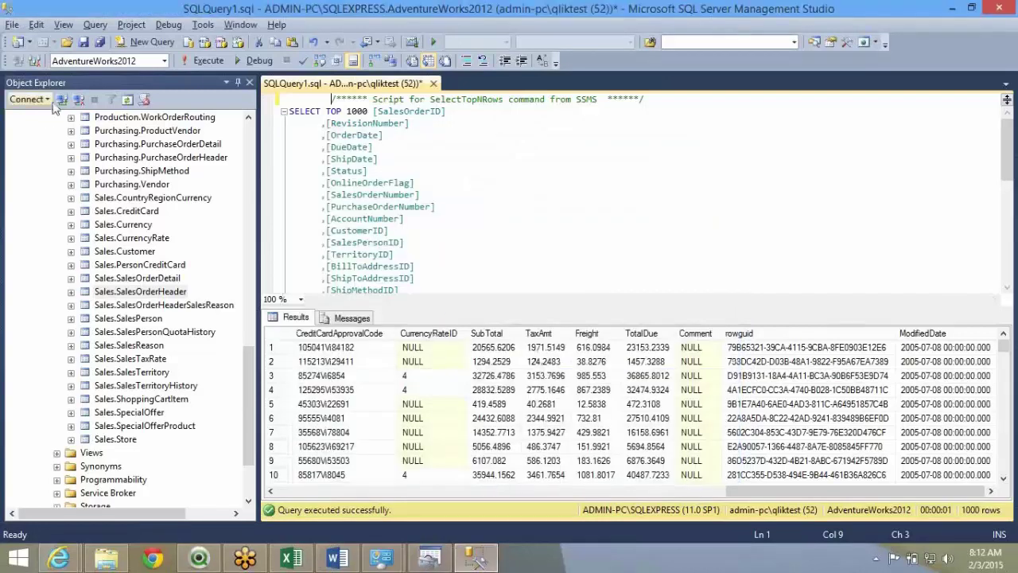
Copy the ADMIN-PC\SQLEXPRESS server name from SSMS Connect to Server and advance the wizard to authentication.
{"action": "left_click", "coordinate": [48, 101]}
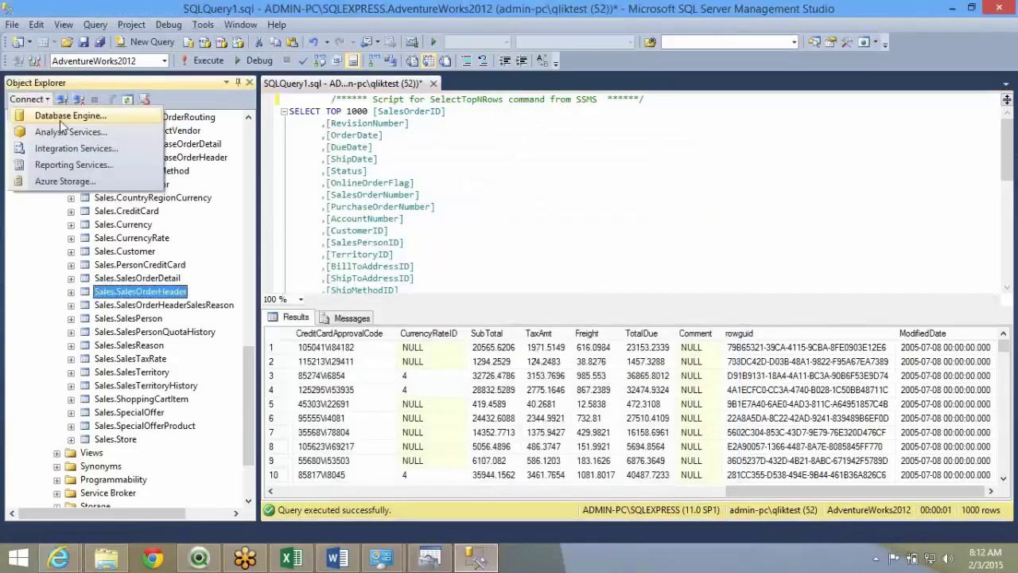
{"action": "left_click", "coordinate": [67, 119]}
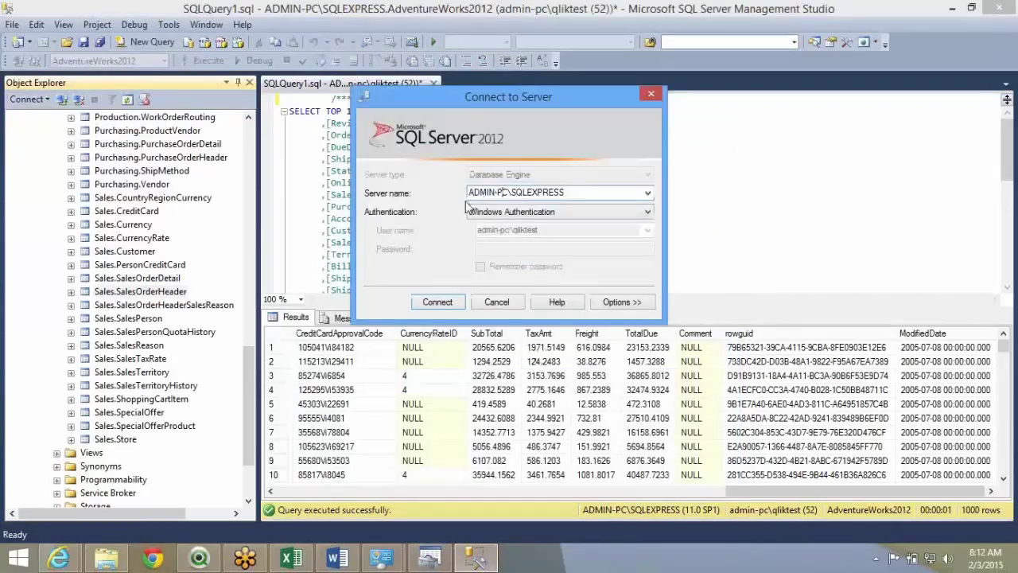
{"action": "left_click_drag", "start_coordinate": [474, 192], "coordinate": [512, 192]}
{"action": "double_click", "coordinate": [571, 192]}
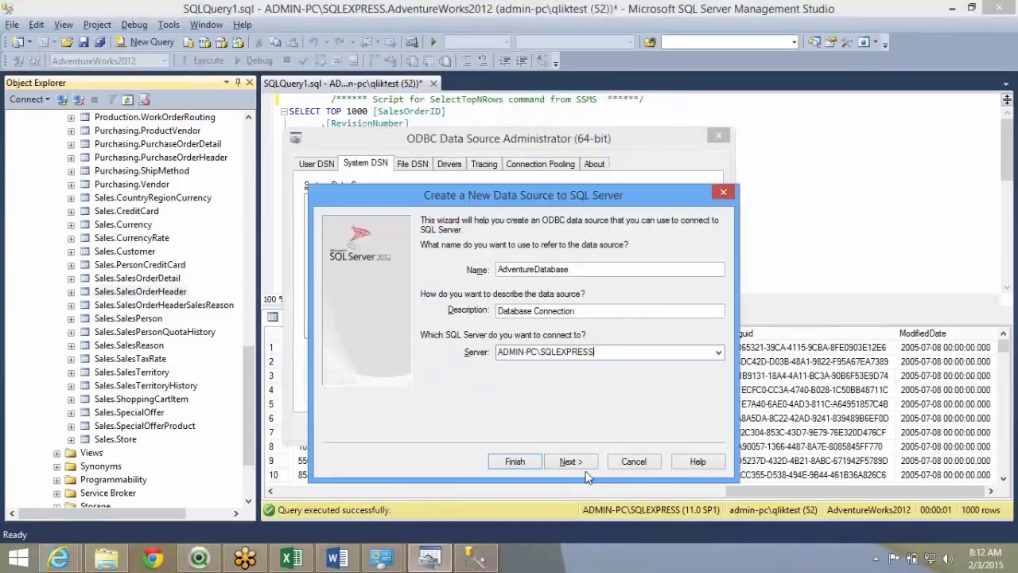
{"action": "left_click", "coordinate": [571, 461]}
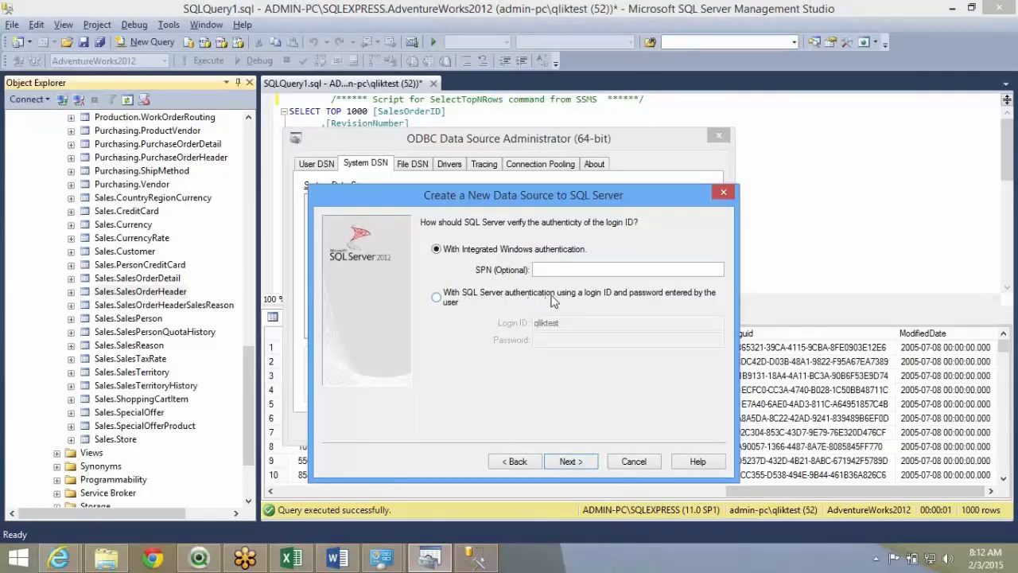
Keep Integrated Windows authentication for the AdventureDatabase DSN.
{"action": "left_click", "coordinate": [443, 301]}
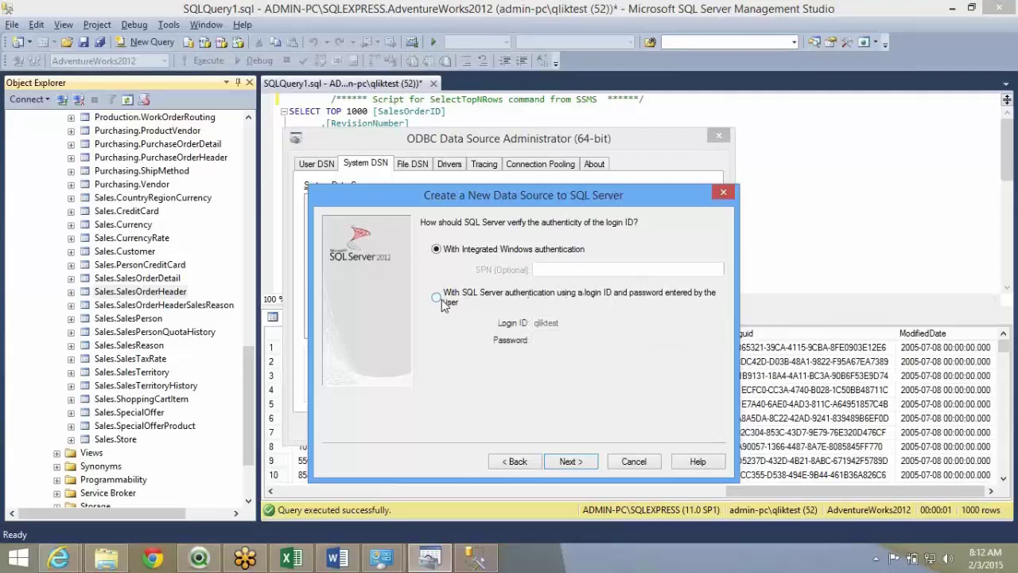
{"action": "double_click", "coordinate": [563, 325]}
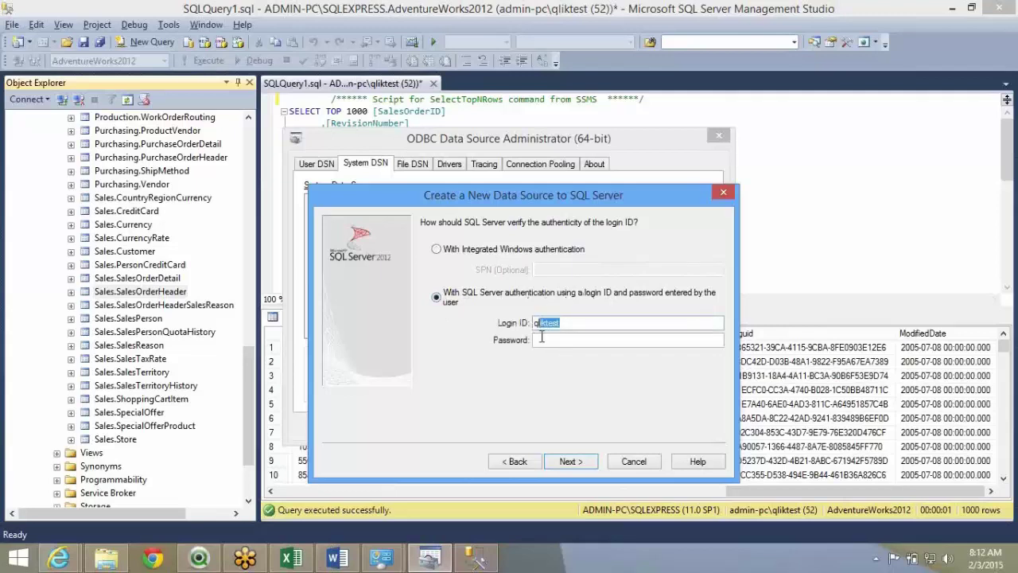
{"action": "left_click", "coordinate": [541, 339]}
{"action": "left_click", "coordinate": [443, 251]}
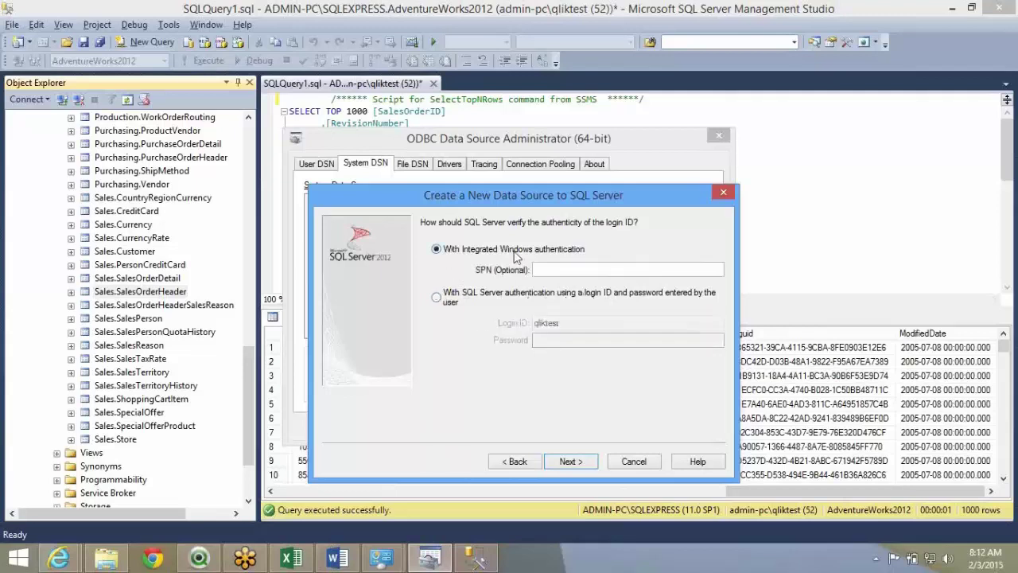
{"action": "left_click", "coordinate": [564, 465]}
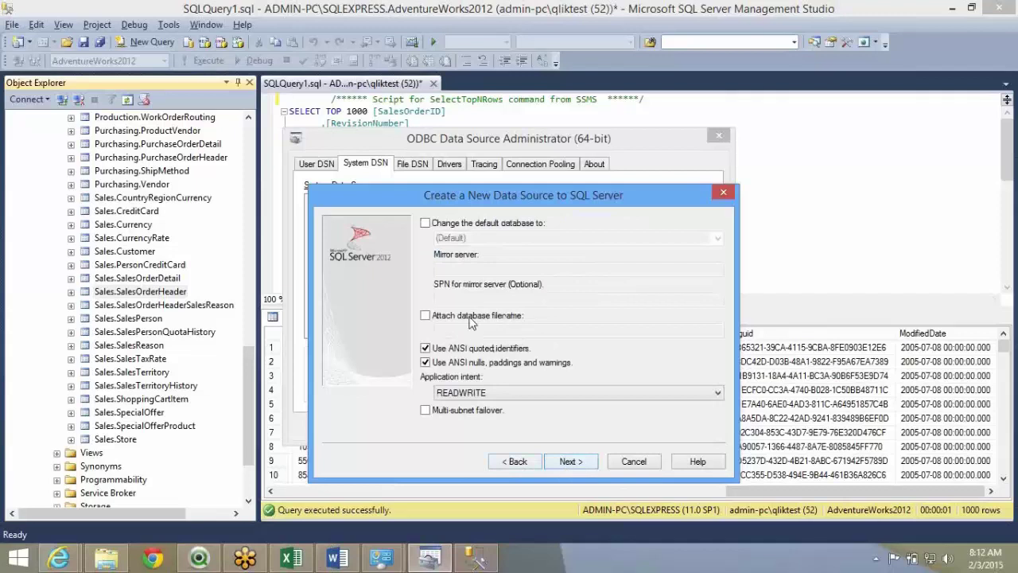
Change the DSN's default database to AdventureWorks2012.
{"action": "left_click", "coordinate": [424, 223]}
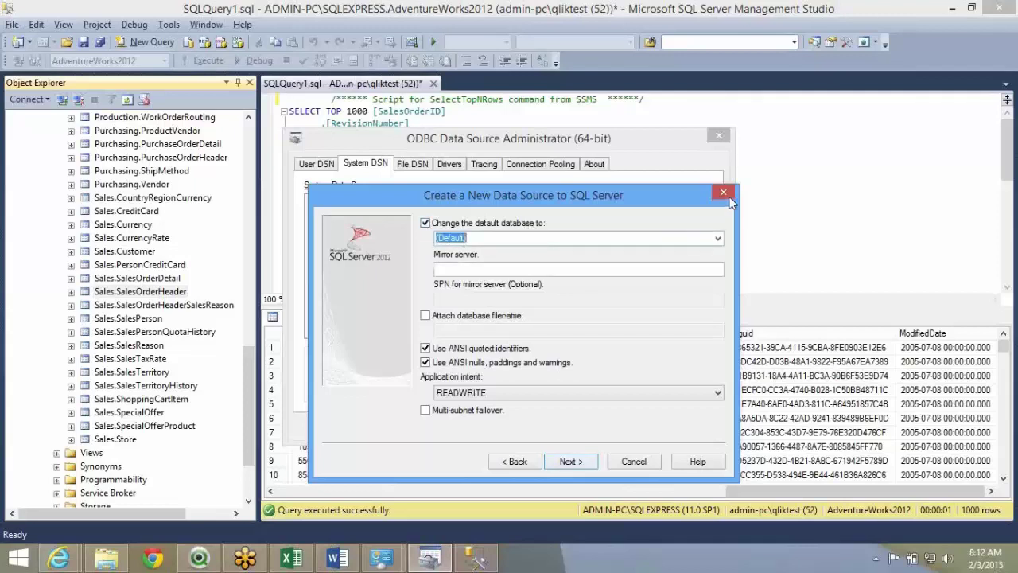
{"action": "left_click", "coordinate": [716, 239]}
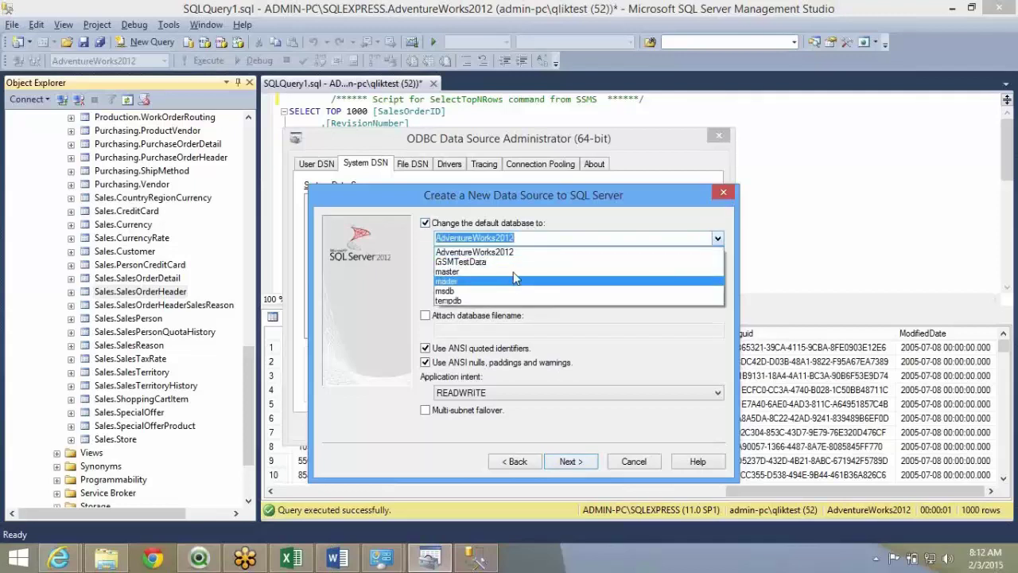
{"action": "left_click", "coordinate": [507, 253]}
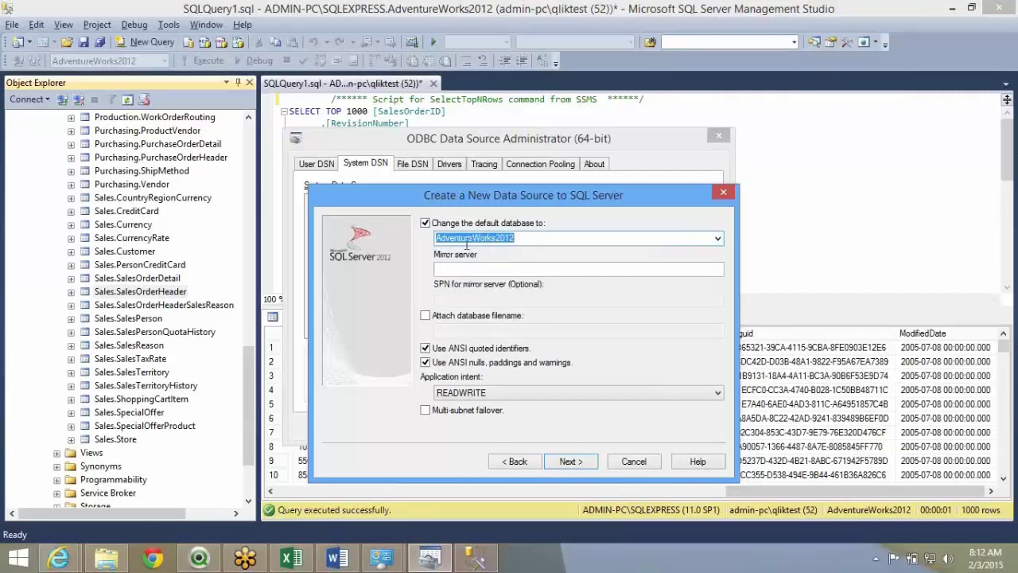
{"action": "left_click", "coordinate": [581, 463]}
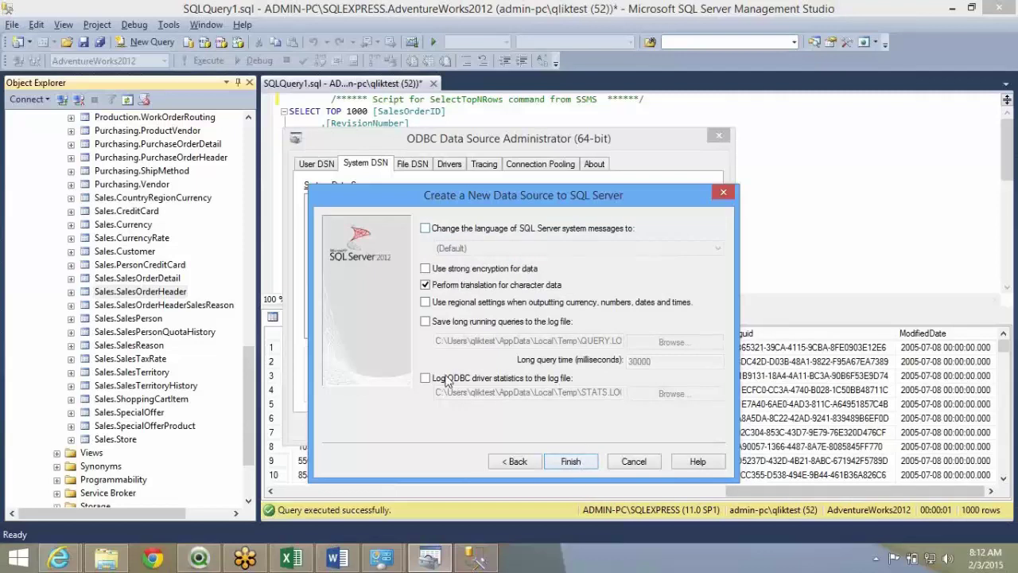
Finish the DSN, test the connection successfully, and close the ODBC administrator.
{"action": "left_click", "coordinate": [587, 464]}
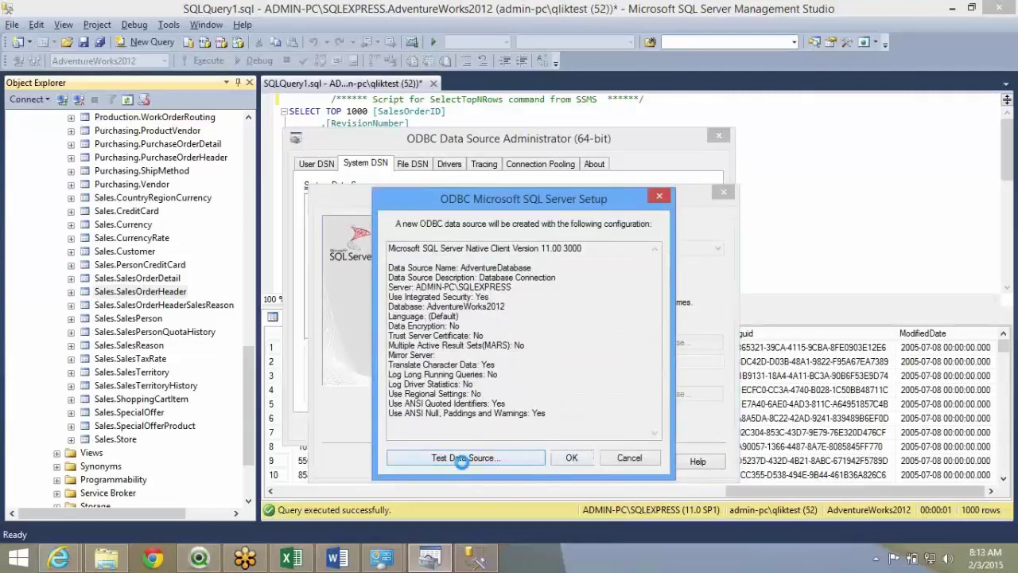
{"action": "left_click", "coordinate": [461, 459]}
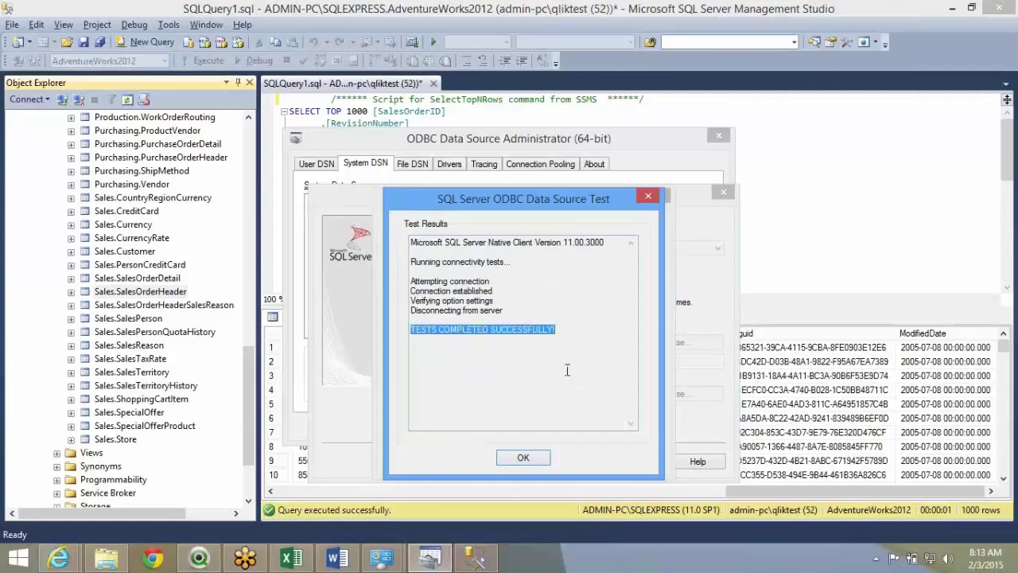
{"action": "left_click", "coordinate": [518, 463]}
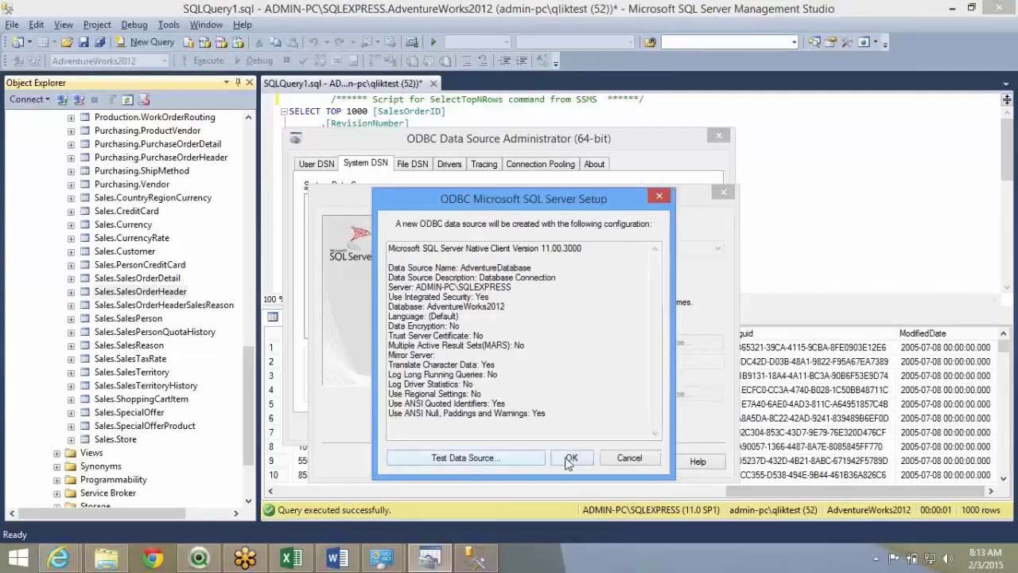
{"action": "left_click", "coordinate": [569, 460]}
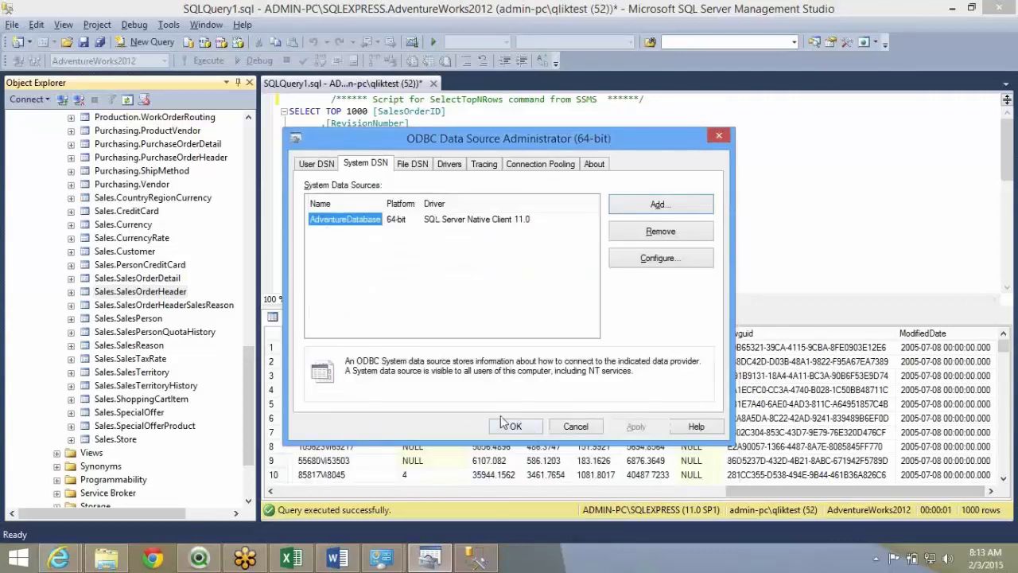
{"action": "left_click", "coordinate": [512, 427]}
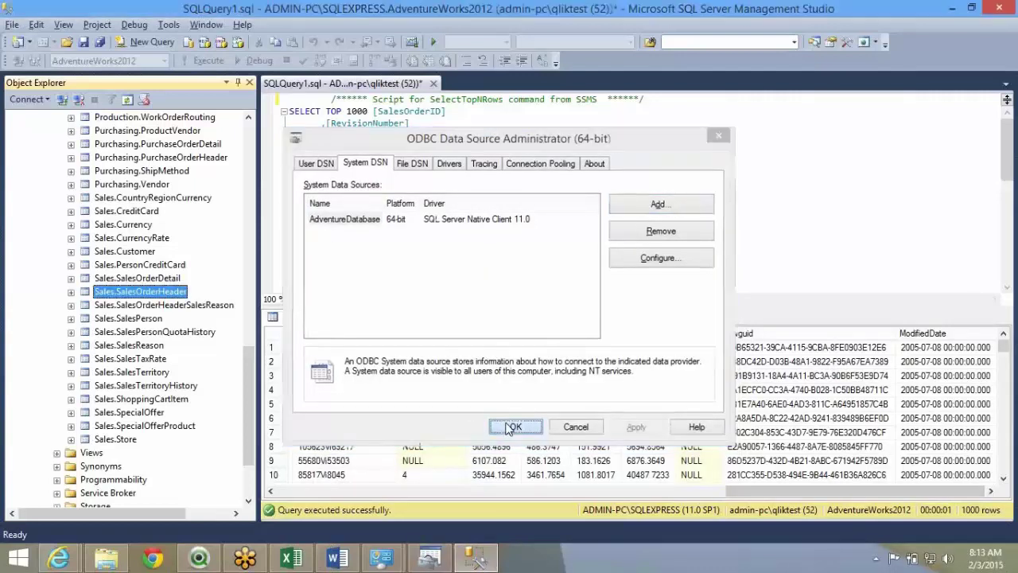
Insert an ODBC CONNECT TO AdventureDatabase statement into the Main script, entering the login password.
{"action": "left_click", "coordinate": [196, 566]}
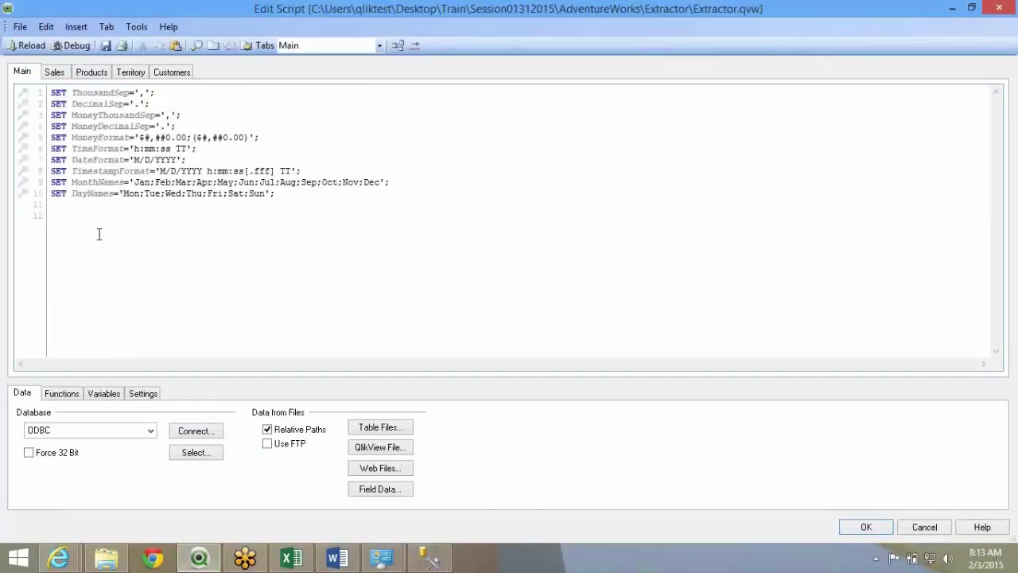
{"action": "left_click", "coordinate": [97, 435]}
{"action": "left_click", "coordinate": [62, 442]}
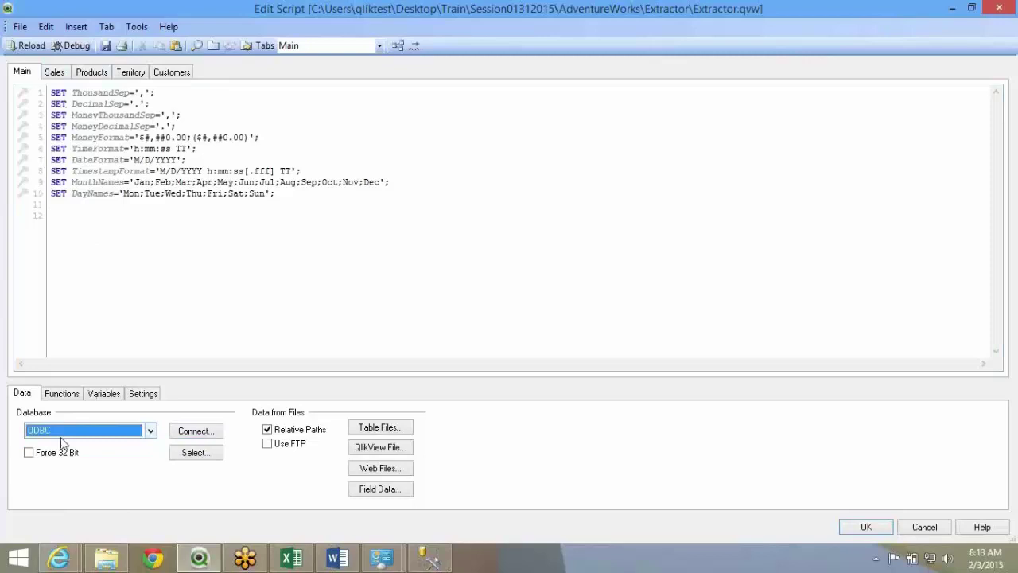
{"action": "left_click", "coordinate": [196, 430]}
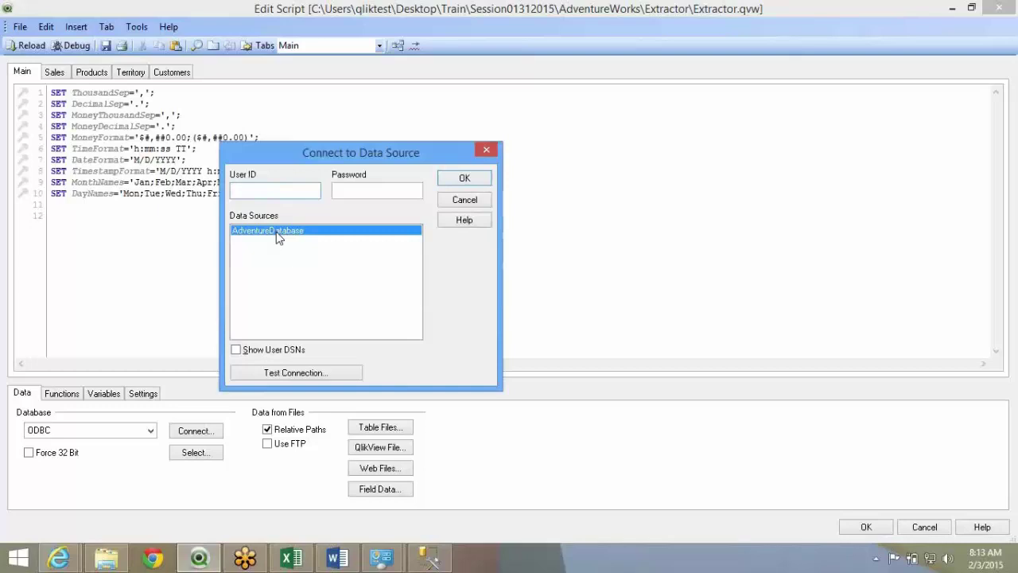
{"action": "type", "text": "a•••••••"}
{"action": "double_click", "coordinate": [276, 231]}
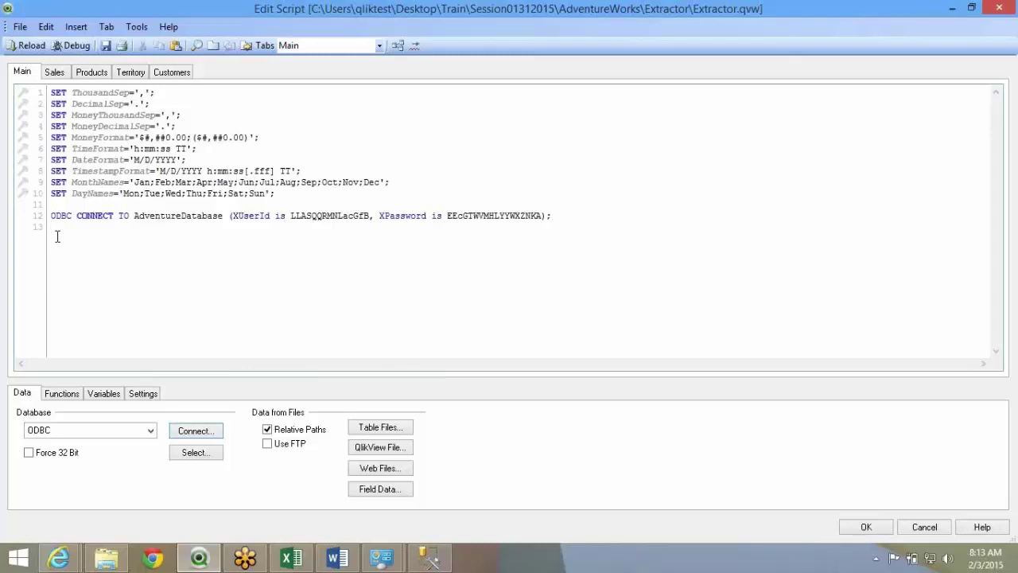
Add a blank line after the connect statement, switch to the Sales tab, and open Select.
{"action": "key", "text": "Return"}
{"action": "left_click", "coordinate": [54, 73]}
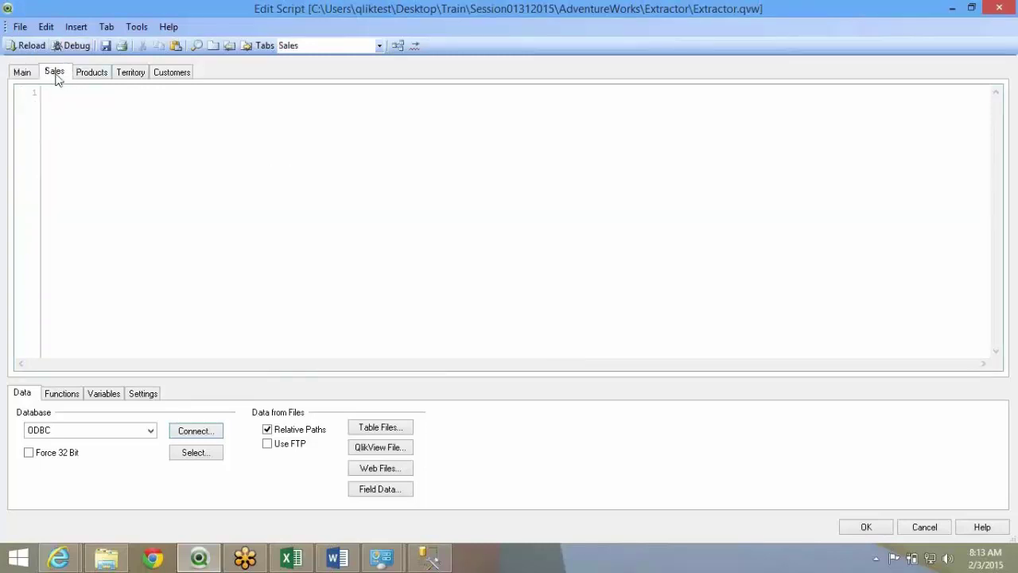
{"action": "left_click", "coordinate": [195, 452]}
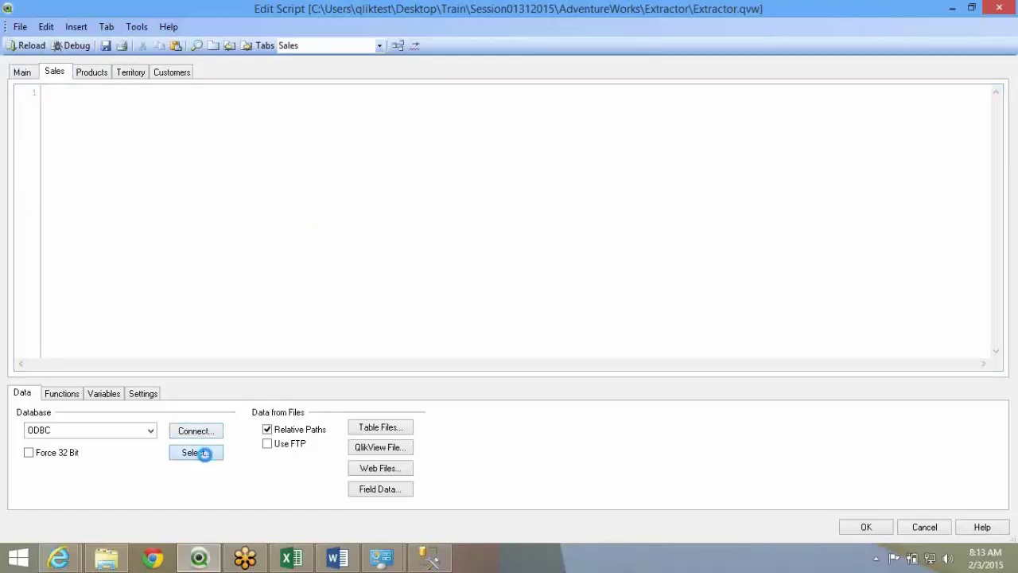